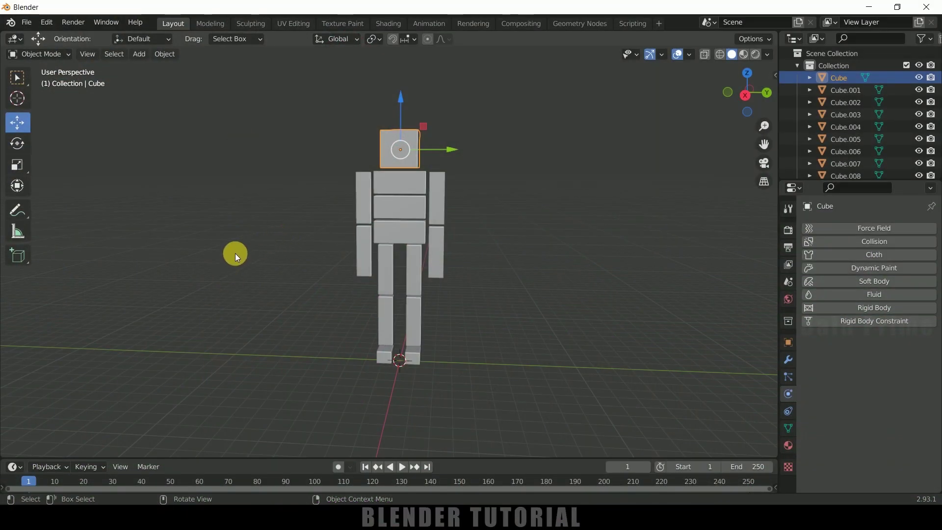
Orbit to a straight front view of the cube figure and clear the selection.
{"action": "middle_click_drag", "start_coordinate": [234, 253], "coordinate": [274, 253]}
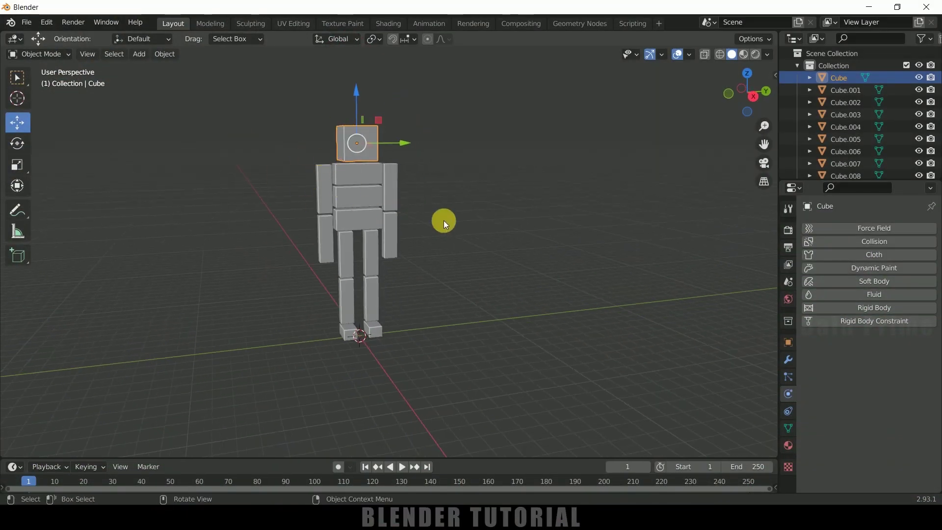
{"action": "middle_click_drag", "start_coordinate": [443, 219], "coordinate": [507, 151]}
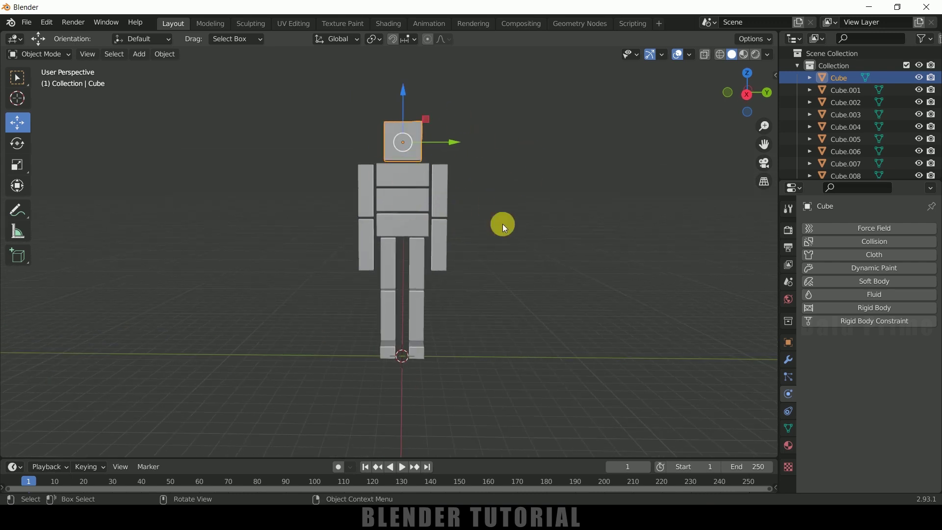
{"action": "left_click", "coordinate": [512, 216]}
Give the head cube an Active rigid body with a mass of 50 kg.
{"action": "left_click", "coordinate": [420, 142]}
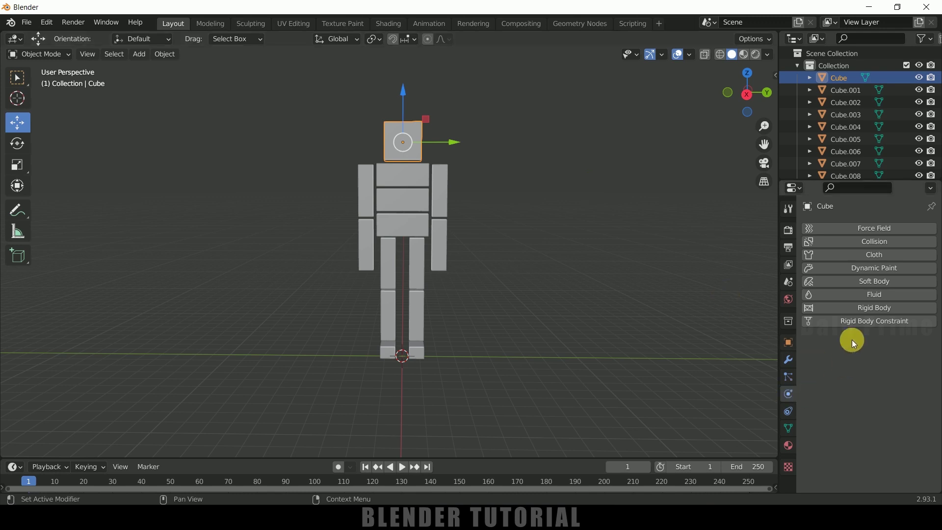
{"action": "left_click", "coordinate": [849, 309]}
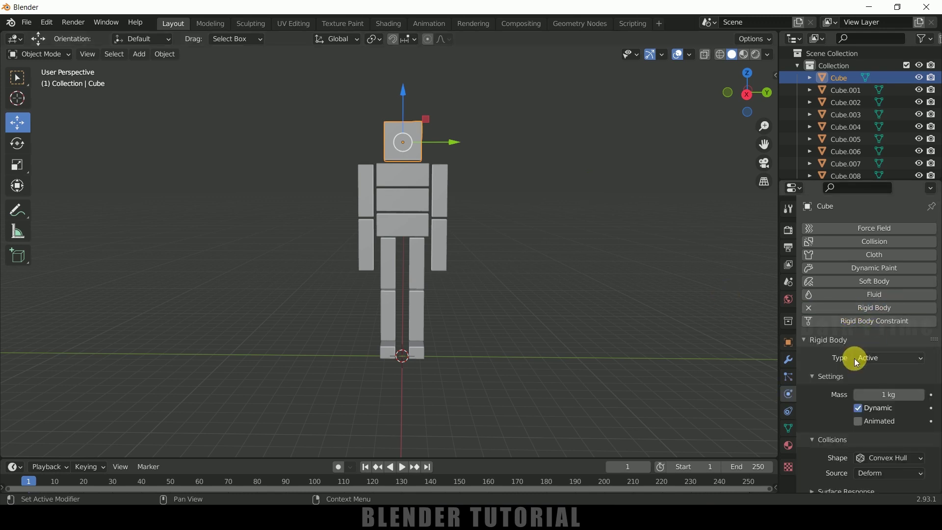
{"action": "left_click", "coordinate": [855, 358]}
{"action": "left_click", "coordinate": [890, 370]}
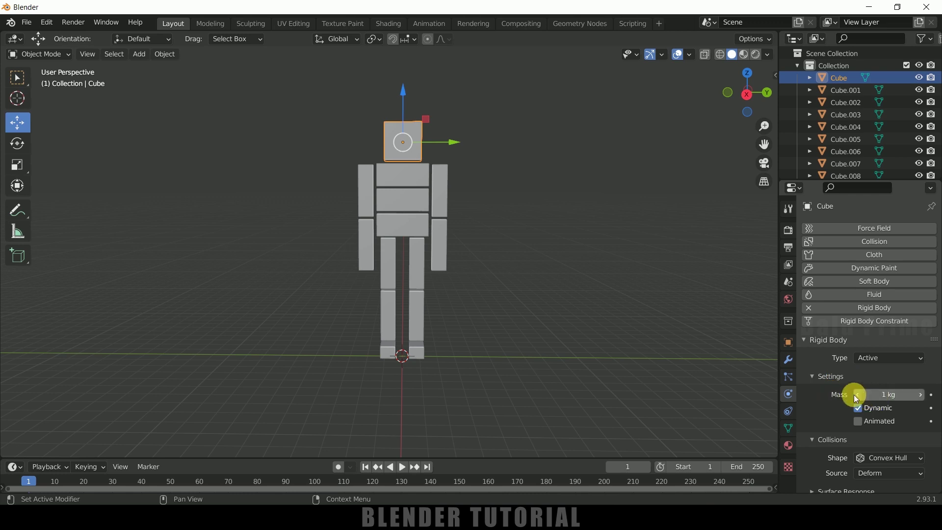
{"action": "left_click", "coordinate": [891, 397]}
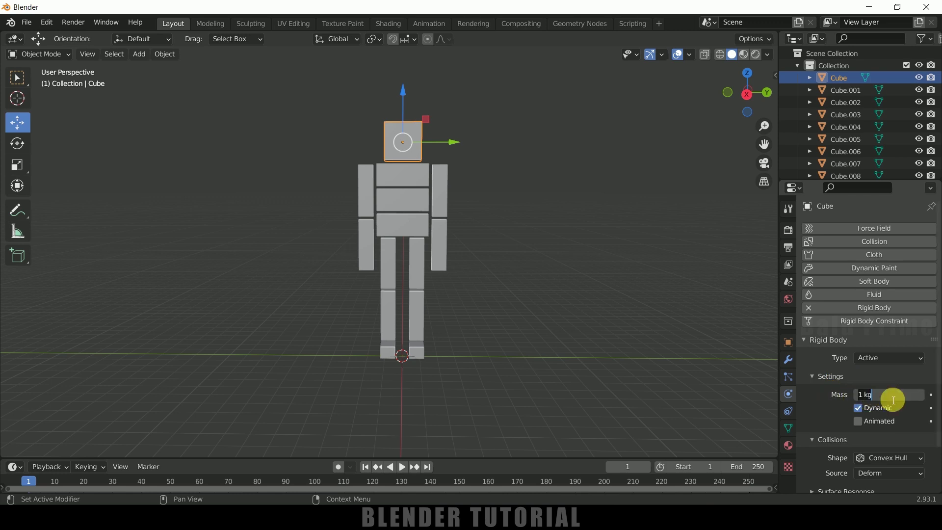
{"action": "type", "text": "50"}
{"action": "key", "text": "Return"}
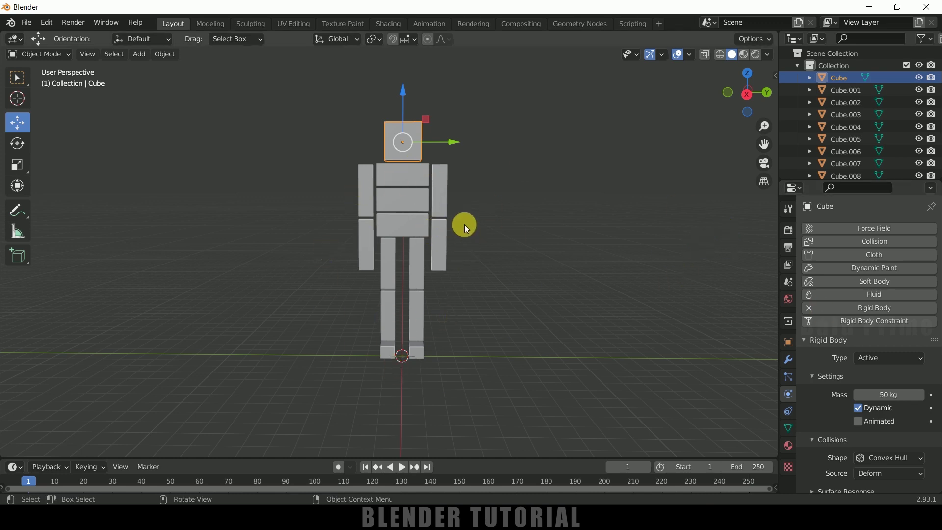
{"action": "left_click", "coordinate": [371, 185]}
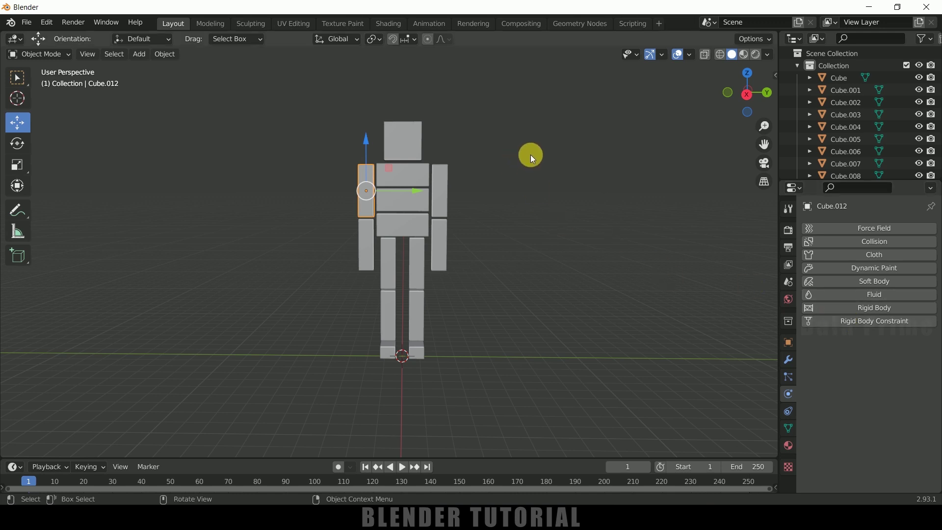
Box-select all figure cubes with the head active and Copy from Active its rigid-body settings.
{"action": "left_click", "coordinate": [414, 134]}
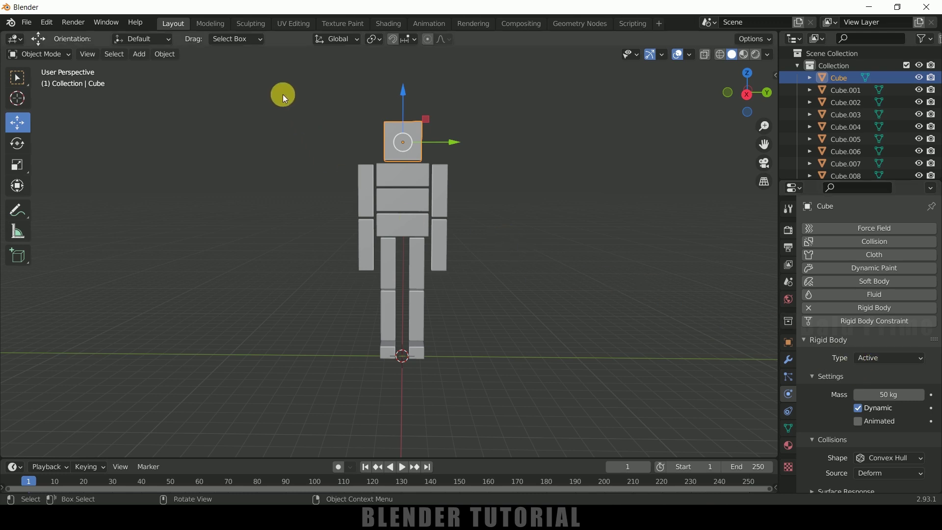
{"action": "key", "text": "b"}
{"action": "left_click_drag", "start_coordinate": [283, 94], "coordinate": [499, 378]}
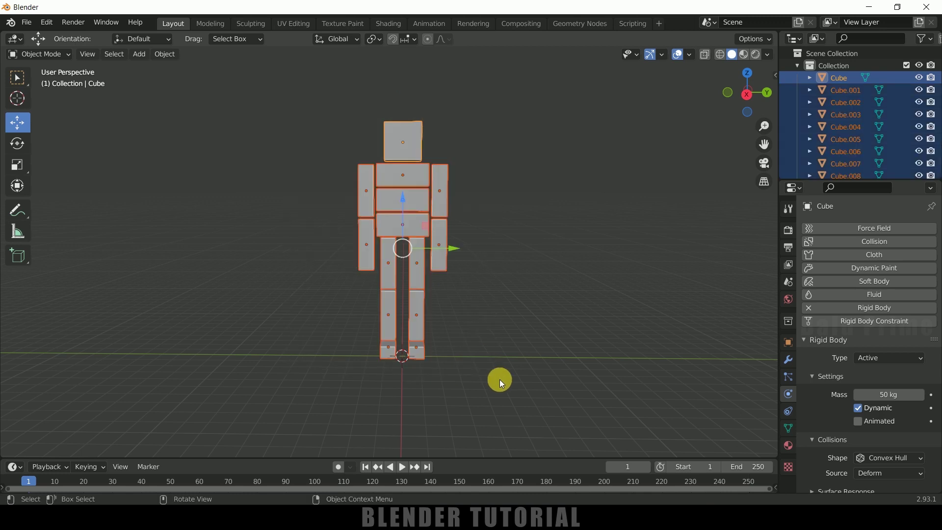
{"action": "left_click", "coordinate": [165, 55]}
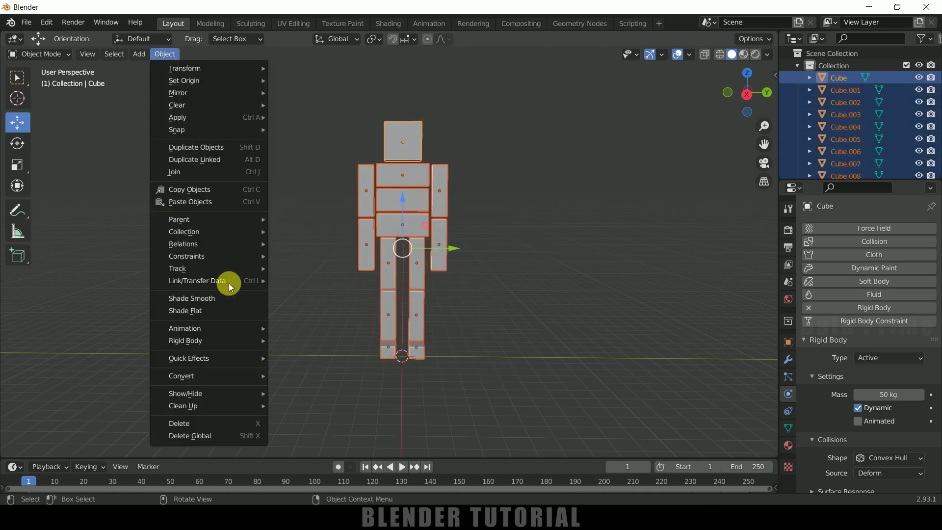
{"action": "mouse_move", "coordinate": [216, 342]}
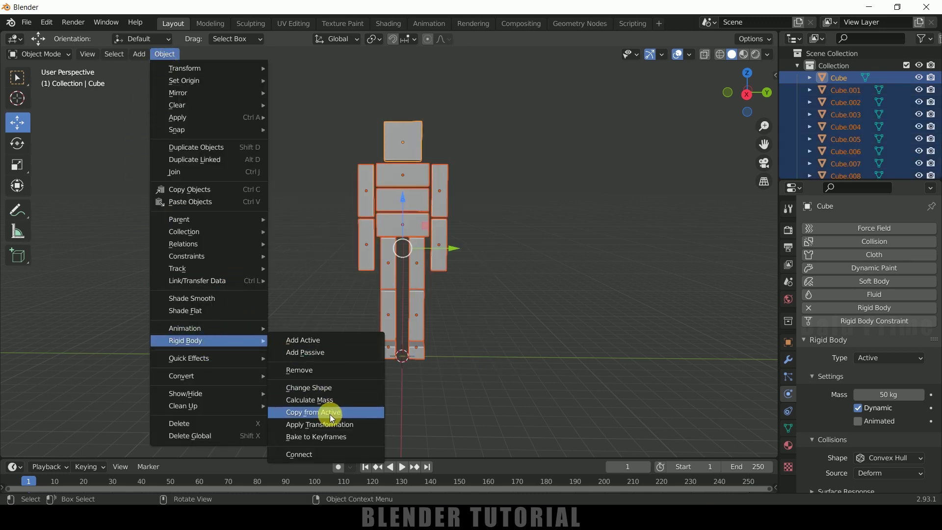
{"action": "left_click", "coordinate": [311, 413]}
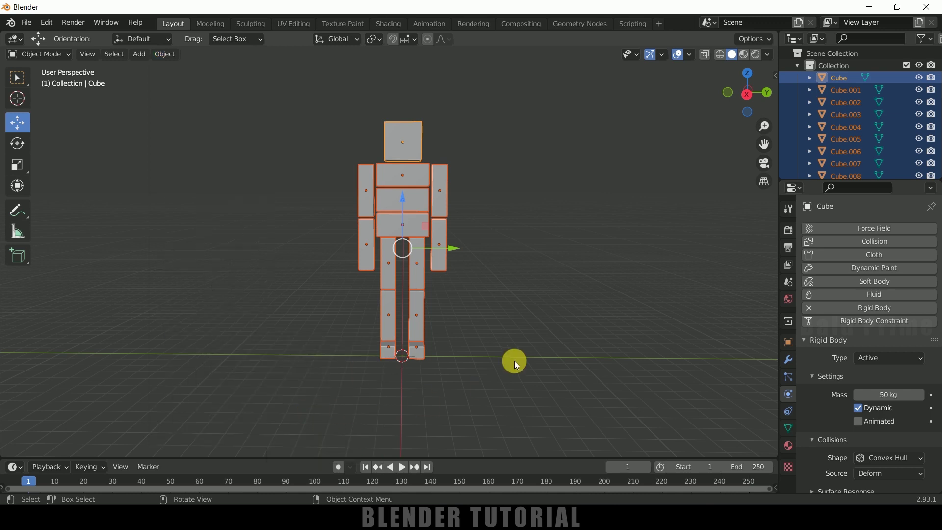
Check the right arm and leg cubes' physics, then play, stop and rewind to test the fall.
{"action": "left_click", "coordinate": [537, 244]}
{"action": "left_click", "coordinate": [438, 200]}
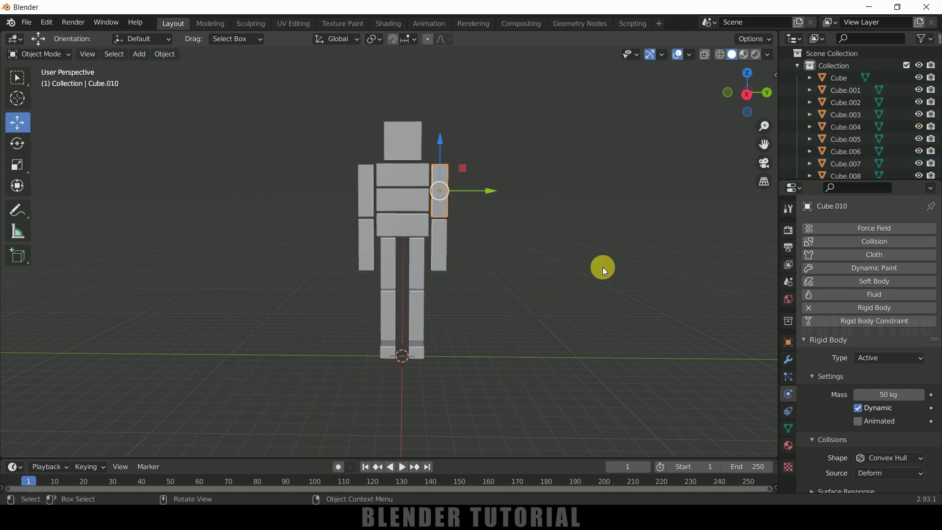
{"action": "left_click", "coordinate": [441, 258]}
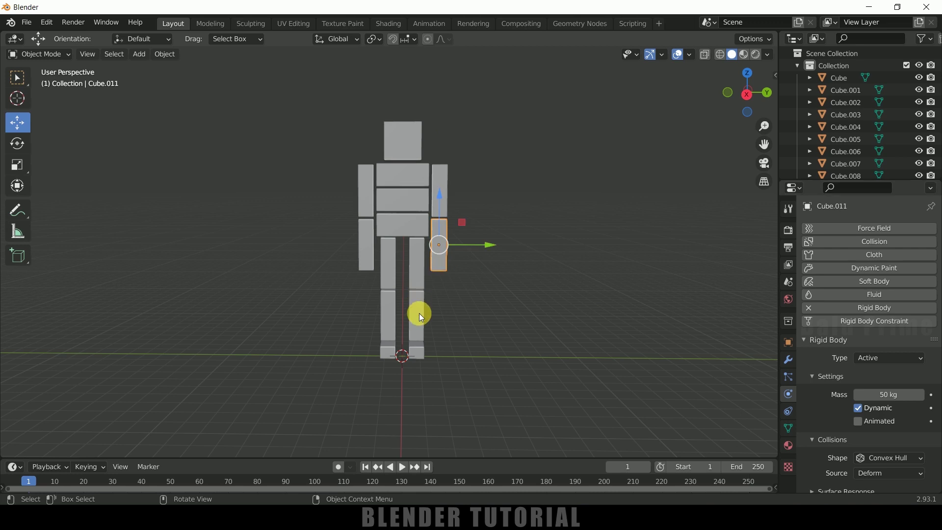
{"action": "left_click", "coordinate": [418, 313]}
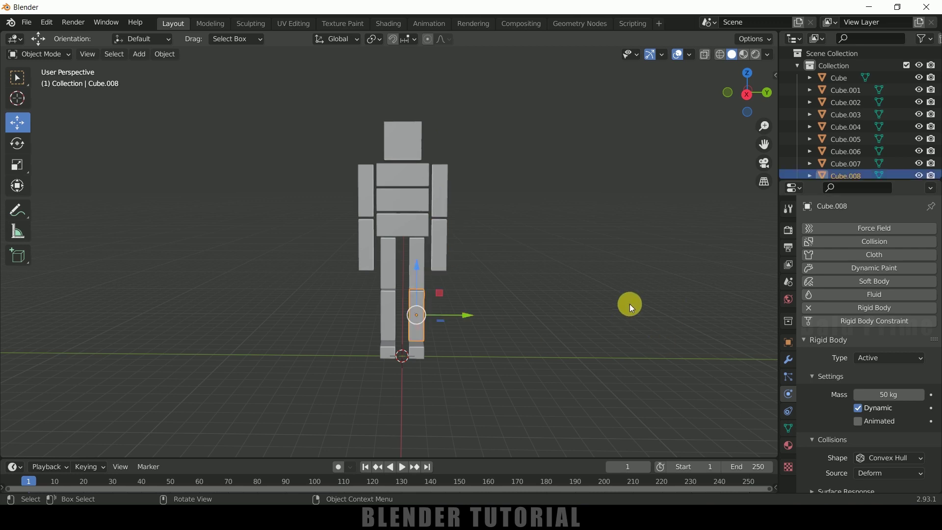
{"action": "left_click", "coordinate": [401, 467]}
{"action": "left_click", "coordinate": [401, 467]}
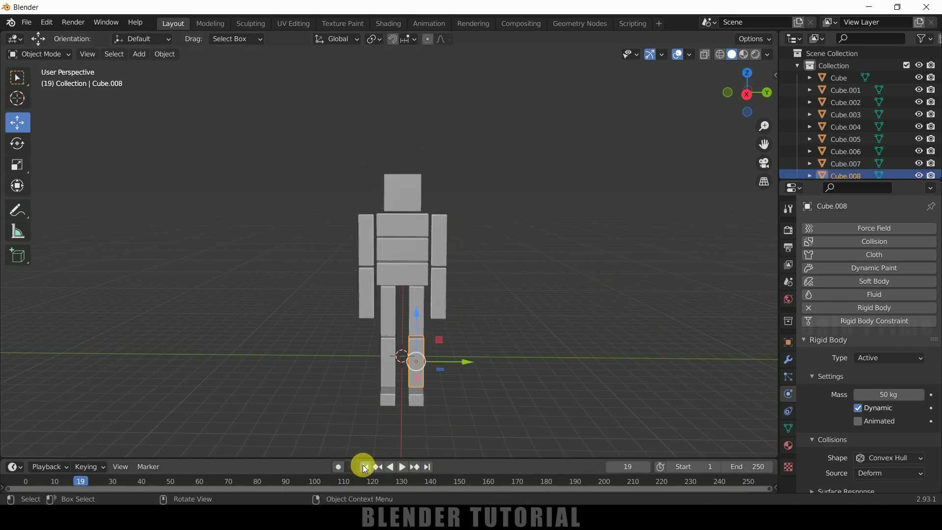
{"action": "left_click", "coordinate": [365, 467]}
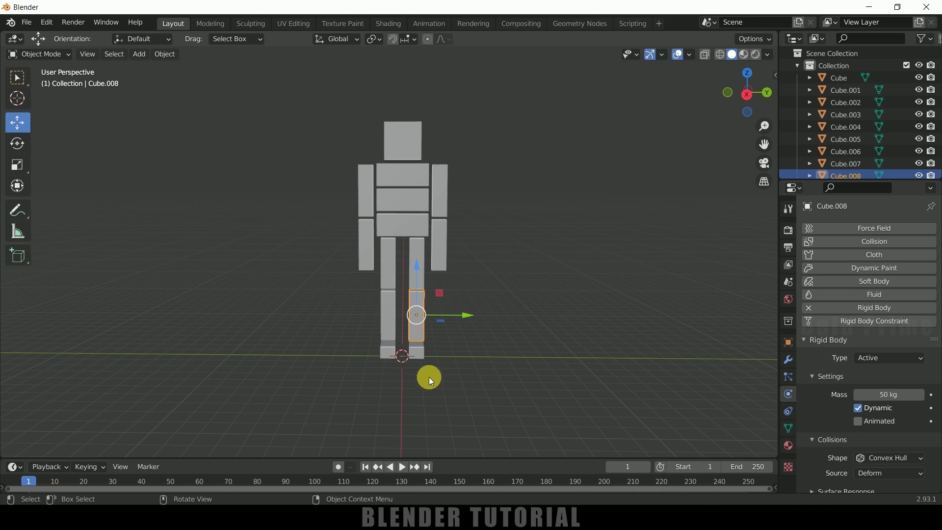
Box-select every cube of the figure and raise it well above the ground.
{"action": "scroll", "coordinate": [459, 369], "scroll_direction": "down", "scroll_amount": 2}
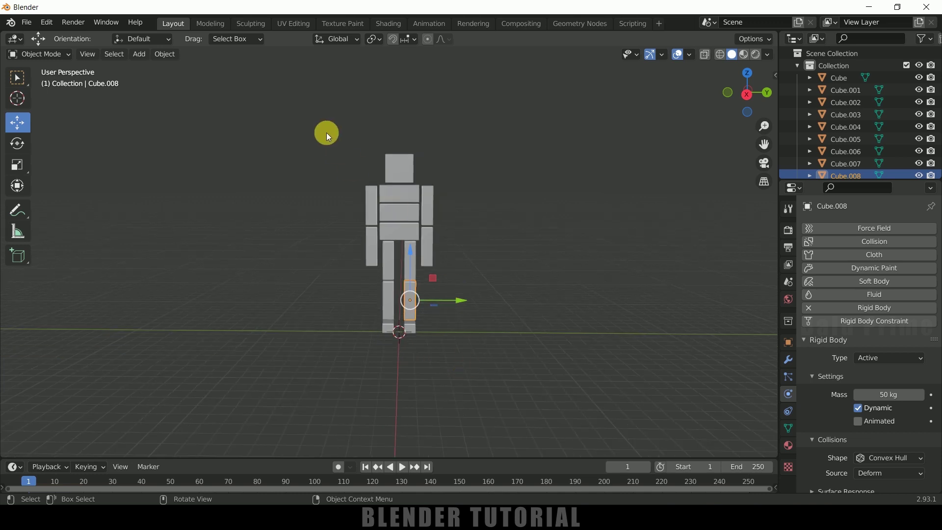
{"action": "left_click_drag", "start_coordinate": [310, 112], "coordinate": [547, 380]}
{"action": "left_click_drag", "start_coordinate": [405, 203], "coordinate": [399, 96]}
{"action": "middle_click_drag", "start_coordinate": [436, 142], "coordinate": [476, 226]}
{"action": "left_click", "coordinate": [476, 225]}
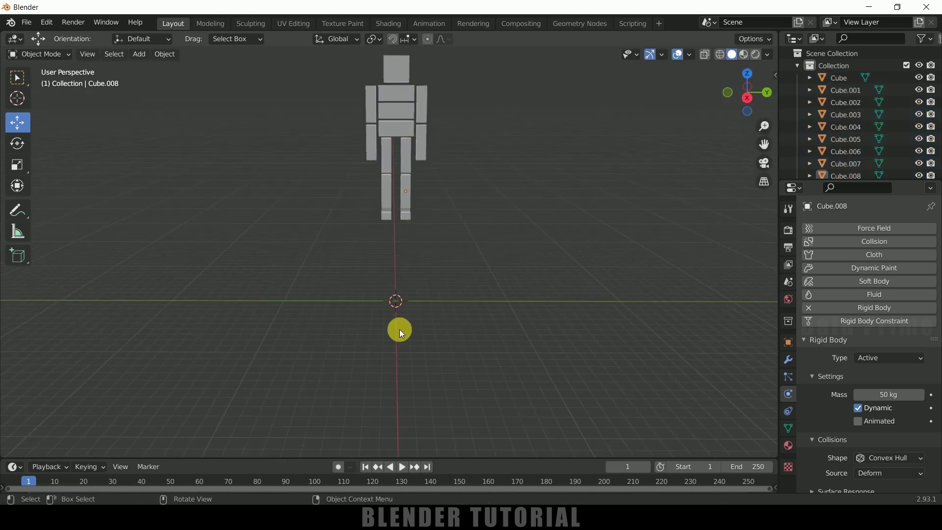
Add a plane at the origin and scale it to about 31 times its size.
{"action": "left_click", "coordinate": [137, 55]}
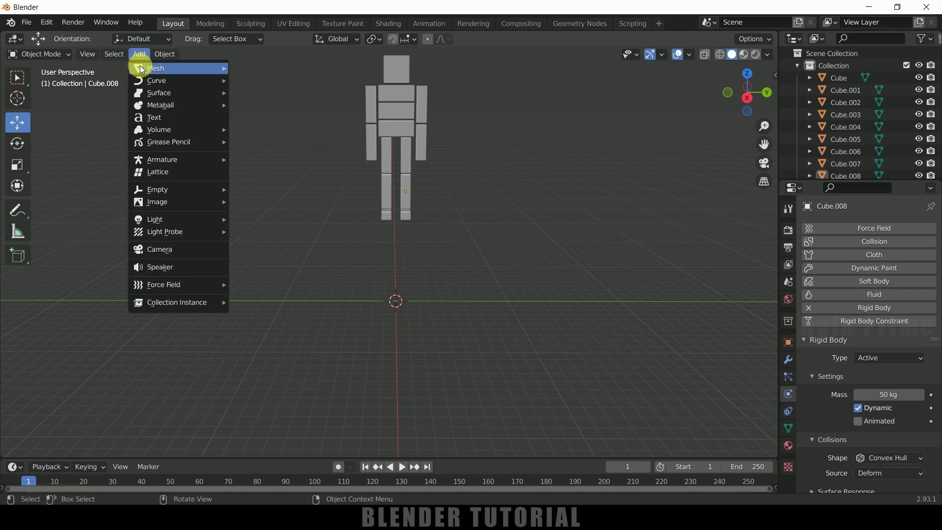
{"action": "mouse_move", "coordinate": [157, 67]}
{"action": "left_click", "coordinate": [254, 68]}
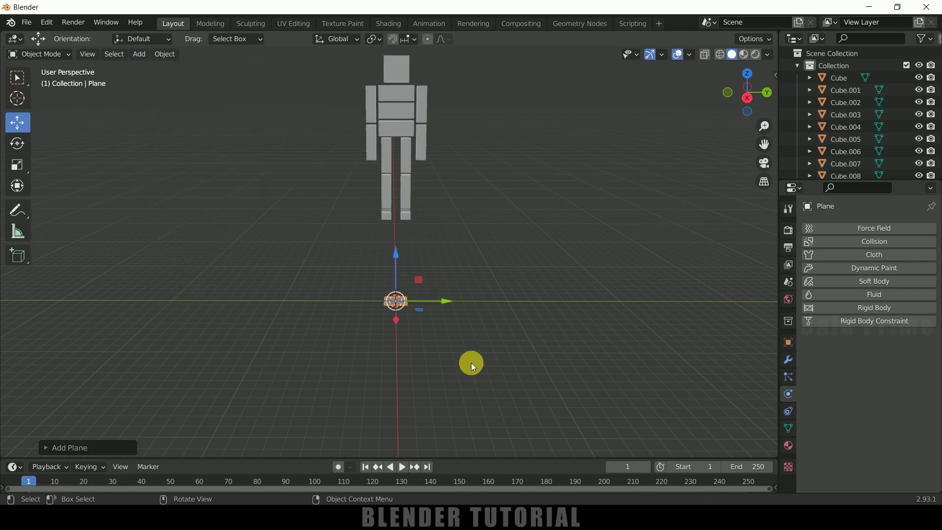
{"action": "key", "text": "s"}
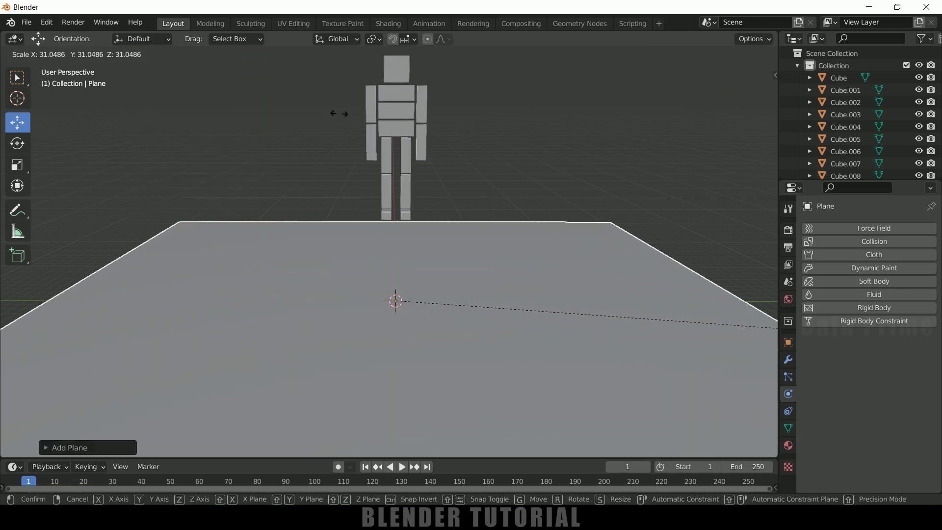
{"action": "left_click", "coordinate": [525, 211]}
{"action": "scroll", "coordinate": [526, 211], "scroll_direction": "up", "scroll_amount": 3}
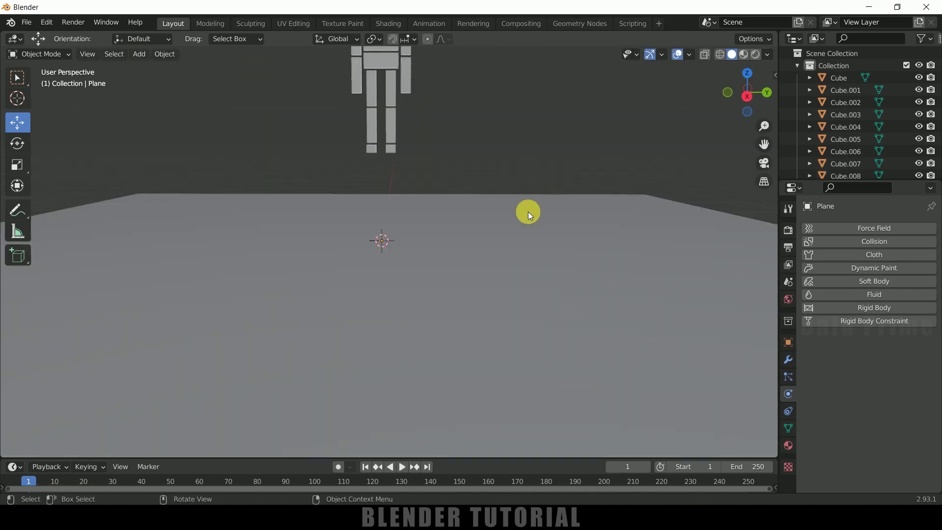
Make the ground plane a Passive rigid body, play to watch the figure land, then rewind to frame 1.
{"action": "left_click", "coordinate": [865, 308]}
{"action": "left_click", "coordinate": [902, 362]}
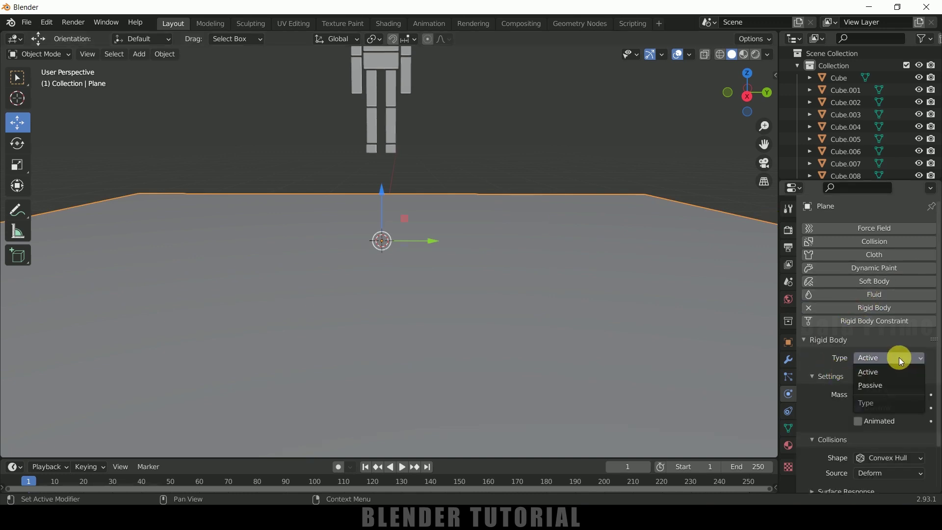
{"action": "left_click", "coordinate": [398, 470]}
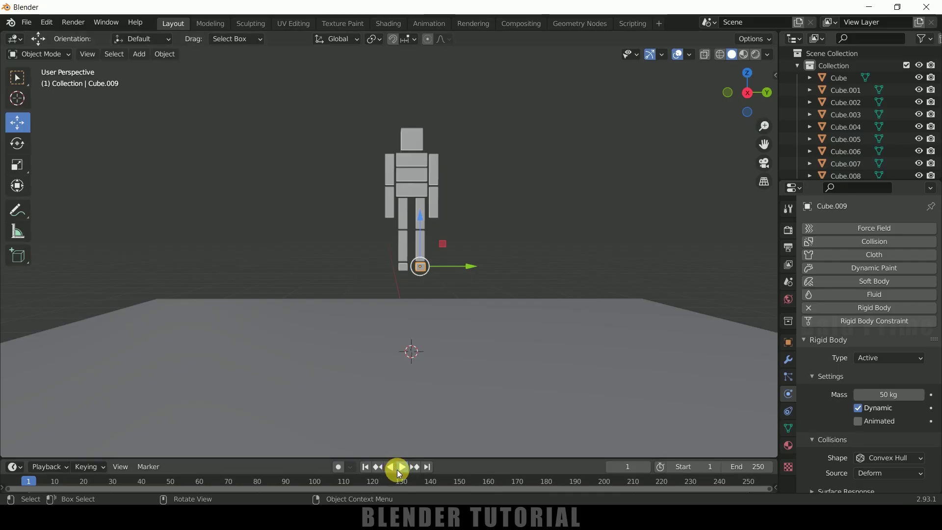
{"action": "left_click", "coordinate": [401, 468]}
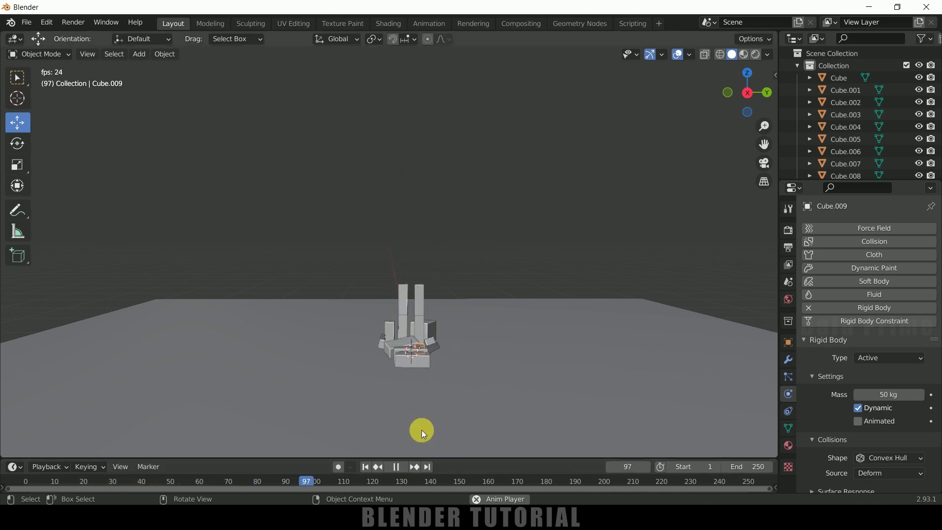
{"action": "left_click", "coordinate": [395, 465]}
{"action": "left_click", "coordinate": [365, 466]}
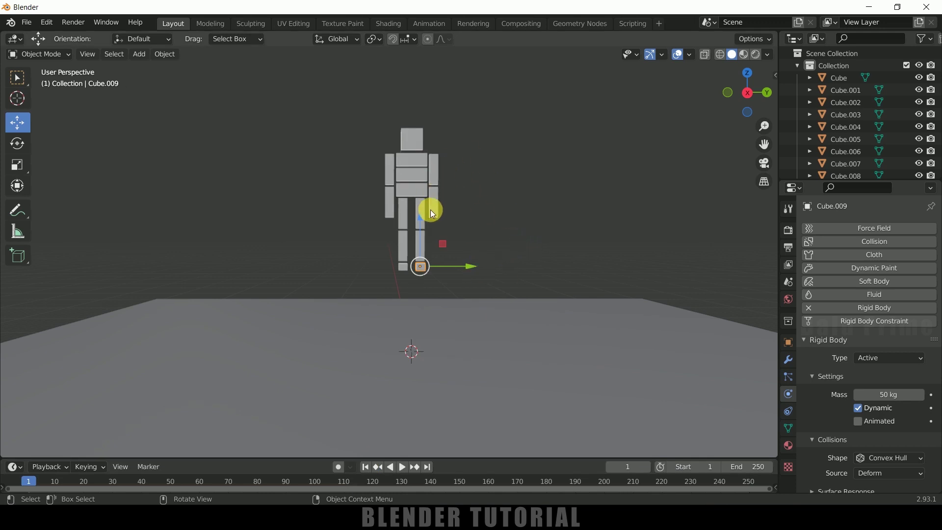
{"action": "scroll", "coordinate": [536, 203], "scroll_direction": "up", "scroll_amount": 1}
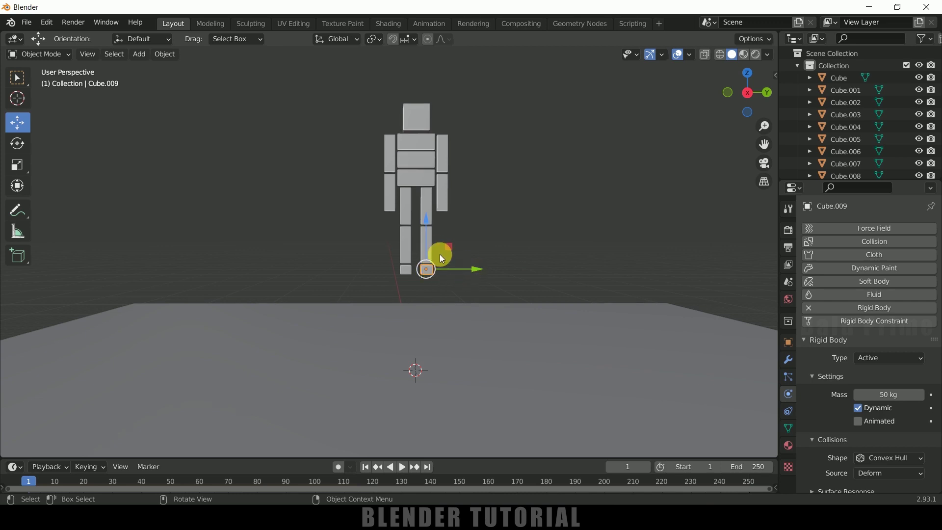
Connect the right shin Cube.008 and the foot below with a Point-type rigid-body constraint.
{"action": "left_click", "coordinate": [429, 242]}
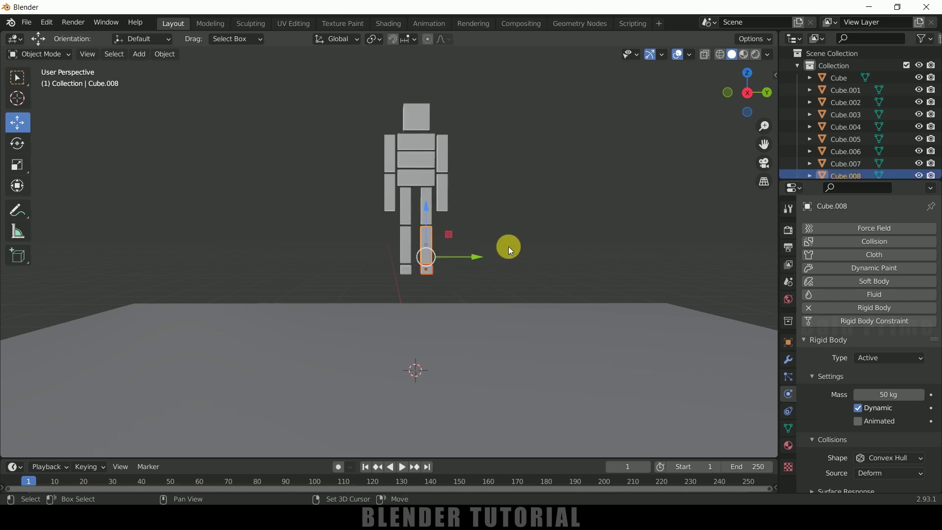
{"action": "left_click", "coordinate": [165, 55]}
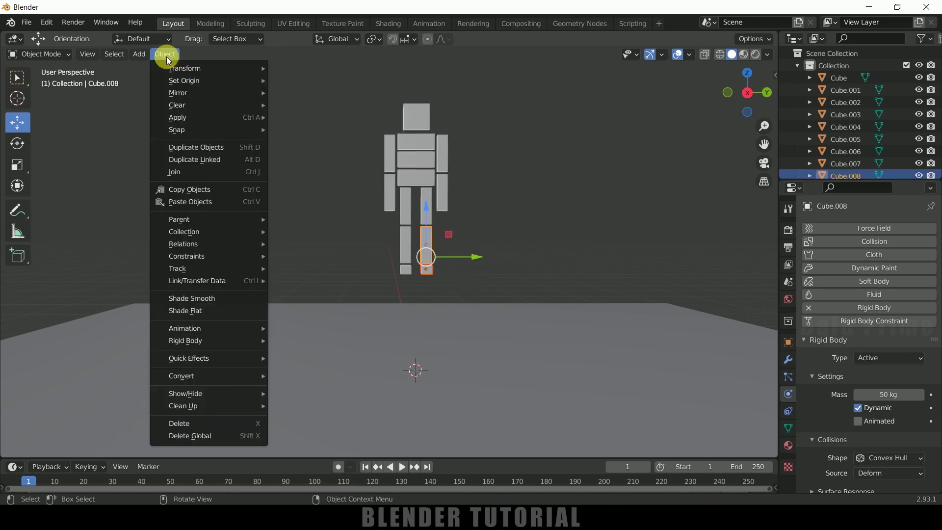
{"action": "mouse_move", "coordinate": [204, 340]}
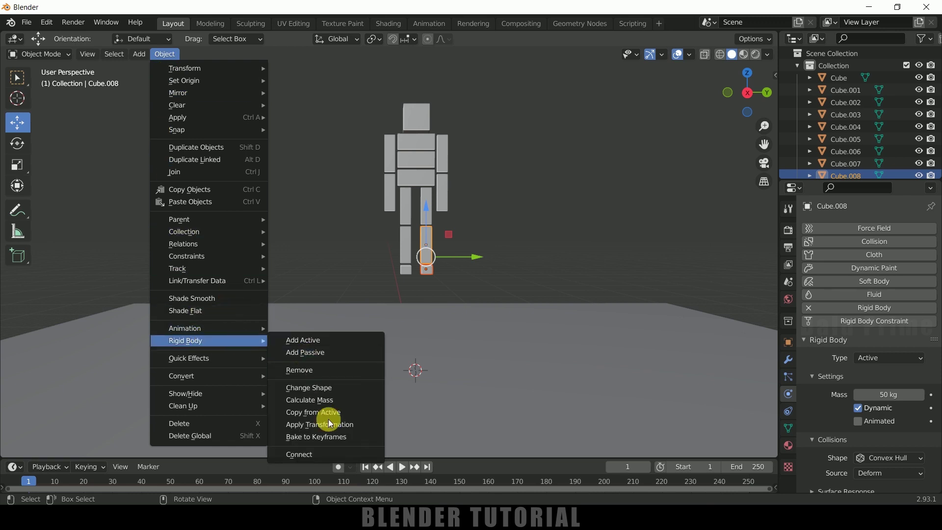
{"action": "left_click", "coordinate": [301, 455]}
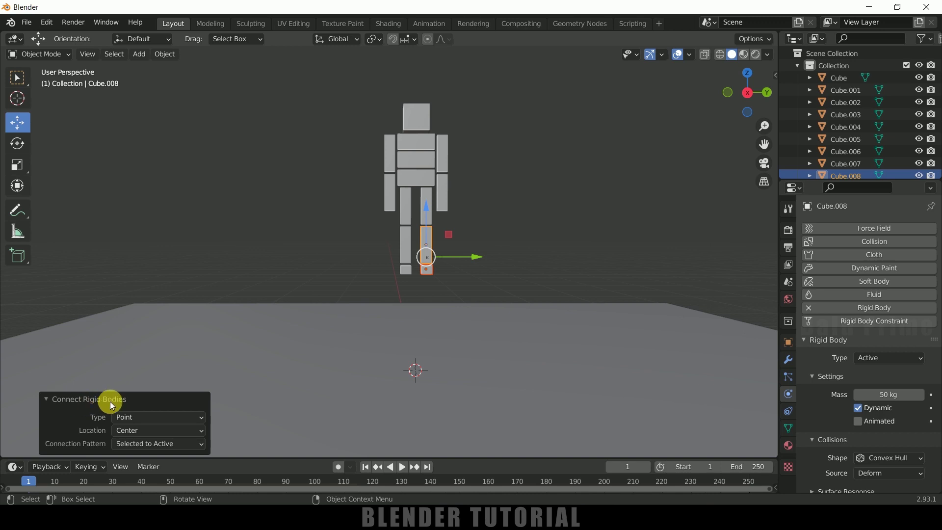
{"action": "left_click", "coordinate": [139, 413]}
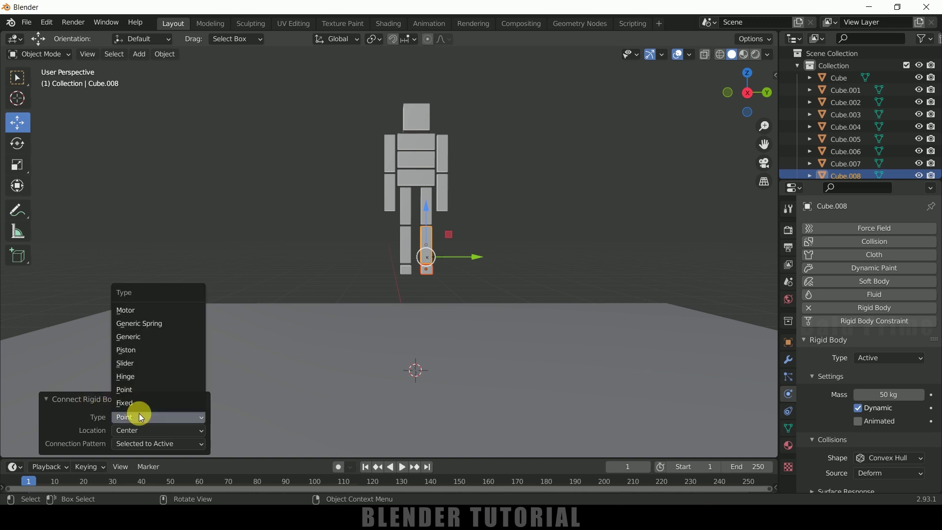
{"action": "left_click", "coordinate": [134, 388]}
{"action": "left_click", "coordinate": [48, 399]}
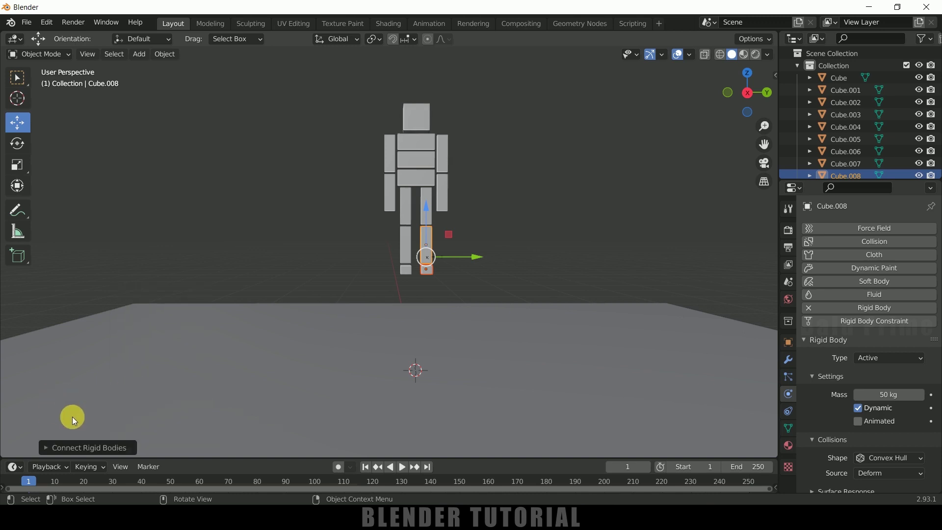
{"action": "left_click", "coordinate": [45, 448]}
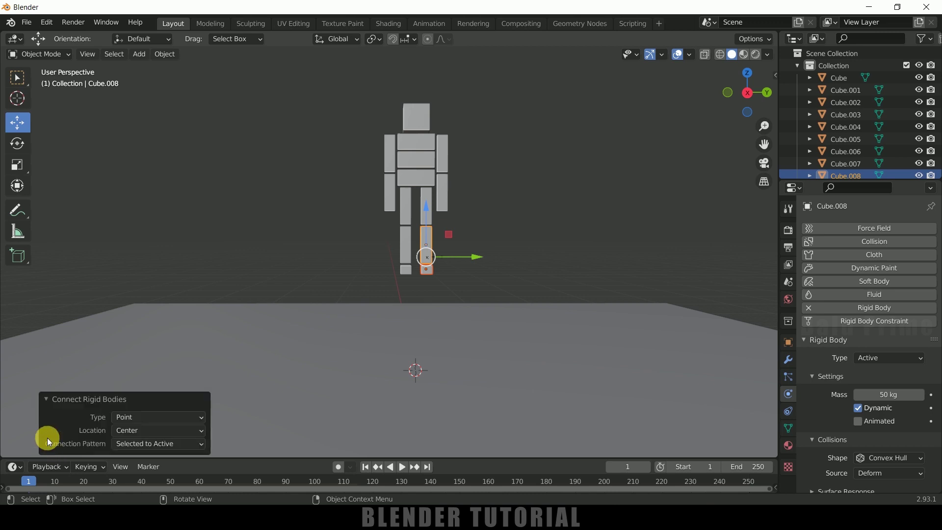
{"action": "left_click", "coordinate": [140, 416]}
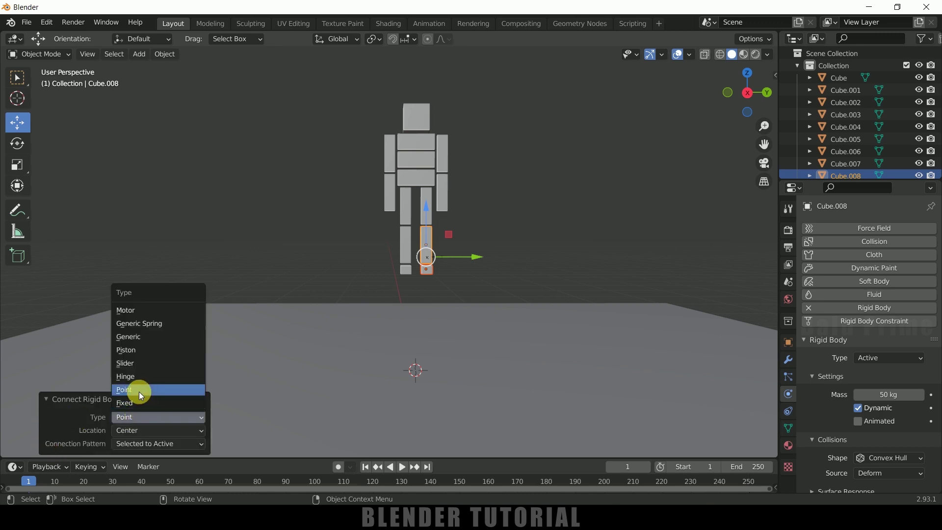
{"action": "left_click", "coordinate": [139, 391]}
{"action": "scroll", "coordinate": [476, 286], "scroll_direction": "up", "scroll_amount": 3}
{"action": "left_click", "coordinate": [477, 287]}
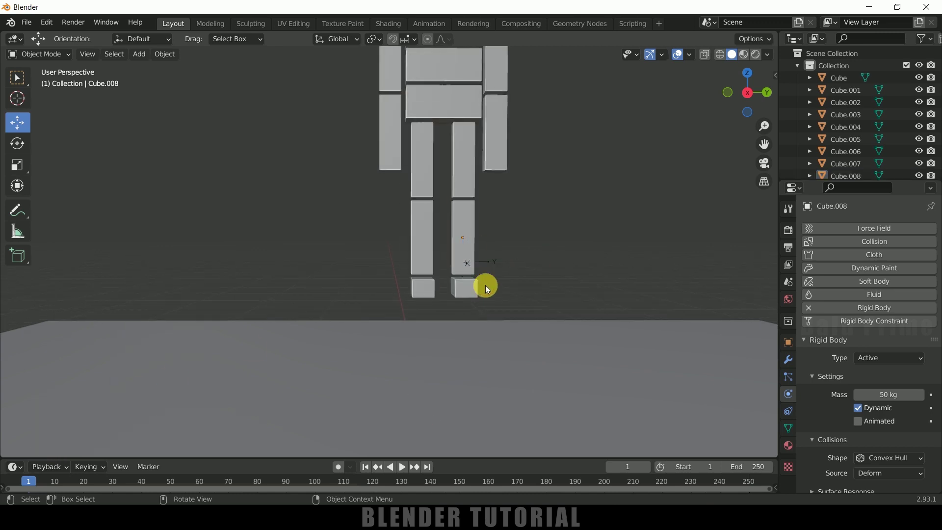
Select the new Constraint empty and leave its Disable Collisions option unchecked.
{"action": "left_click", "coordinate": [487, 260]}
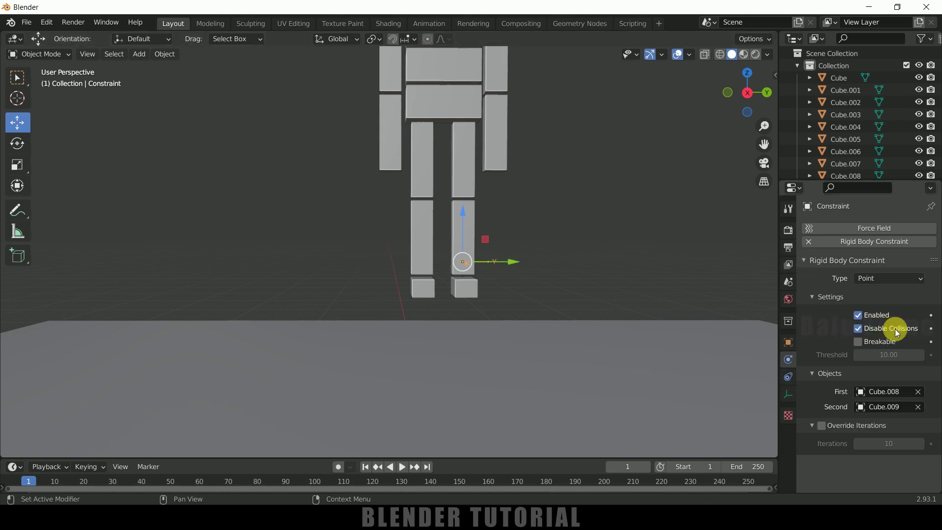
{"action": "left_click", "coordinate": [859, 329]}
{"action": "left_click", "coordinate": [859, 328]}
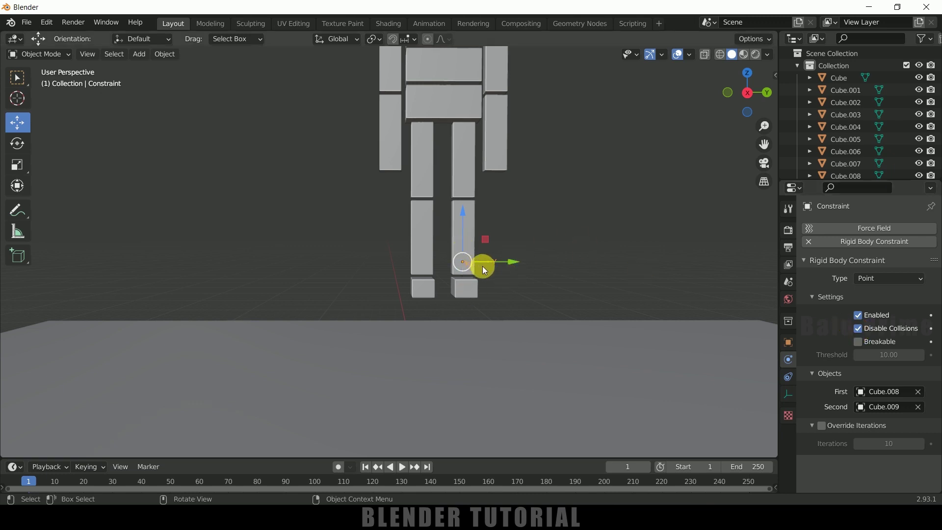
{"action": "left_click", "coordinate": [858, 328]}
Connect thigh Cube.007 and shin Cube.008 with a Point rigid-body constraint.
{"action": "middle_click_drag", "start_coordinate": [672, 244], "coordinate": [600, 235]}
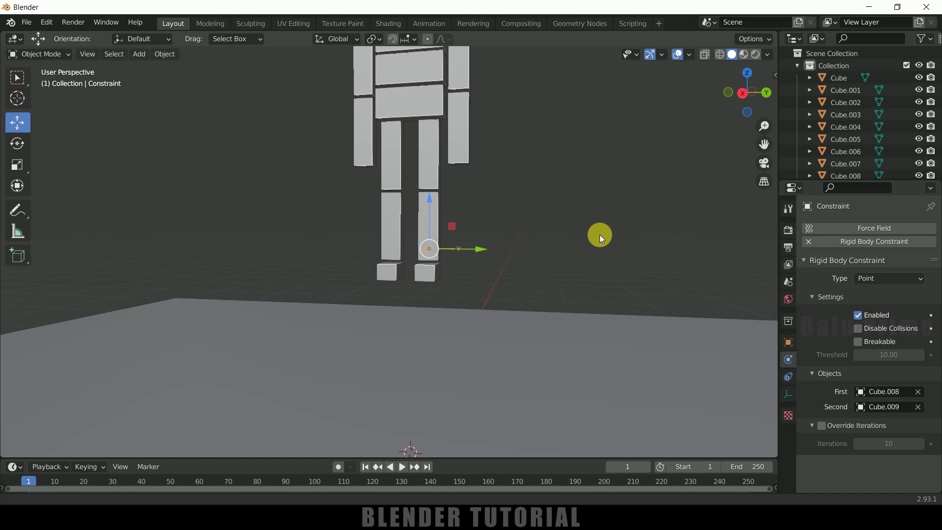
{"action": "left_click", "coordinate": [528, 188]}
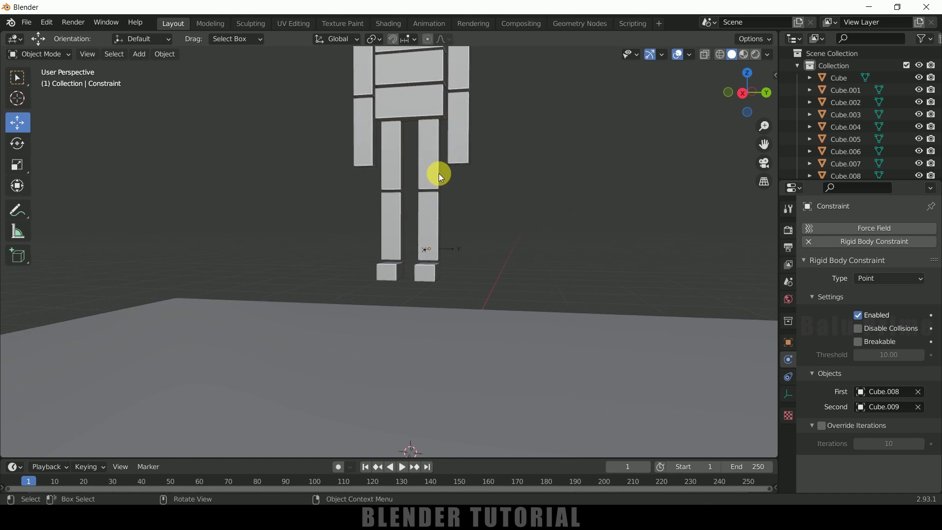
{"action": "left_click", "coordinate": [434, 219]}
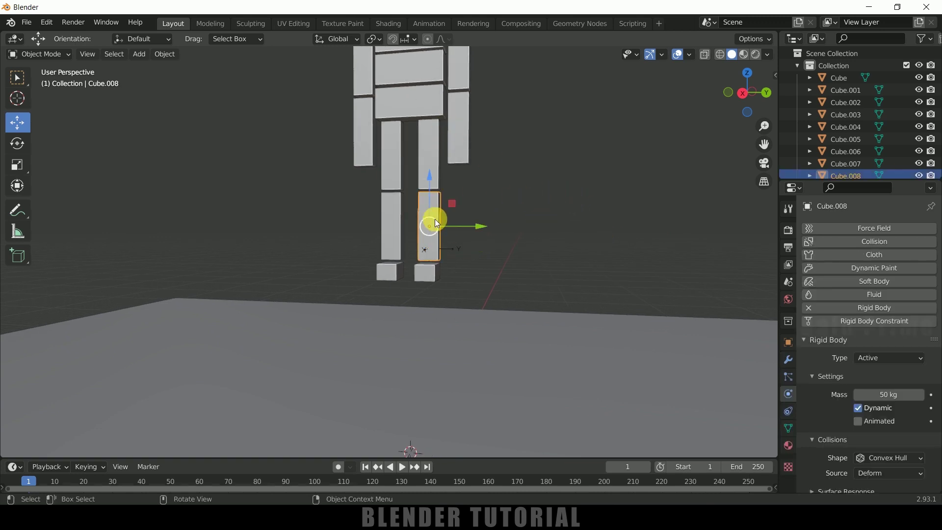
{"action": "left_click", "coordinate": [430, 148], "text": "shift"}
{"action": "left_click", "coordinate": [165, 55]}
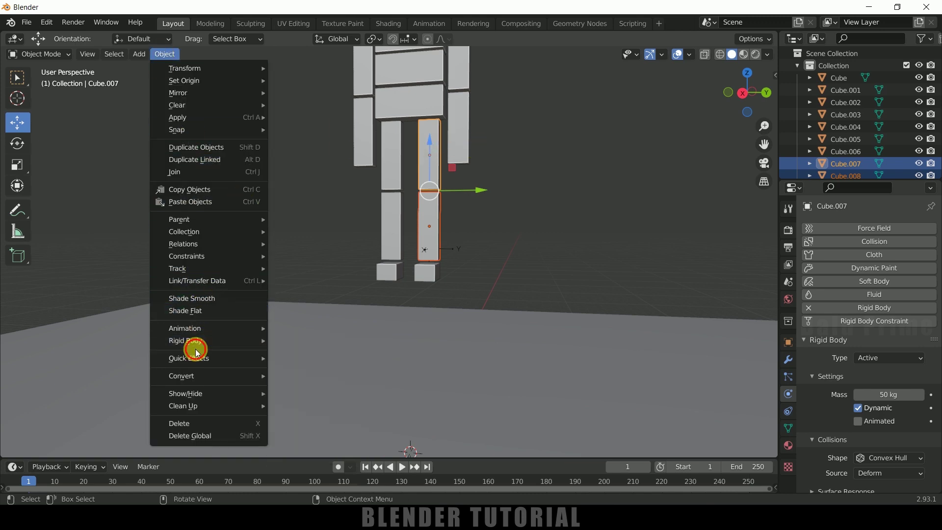
{"action": "mouse_move", "coordinate": [227, 343]}
{"action": "left_click", "coordinate": [302, 455]}
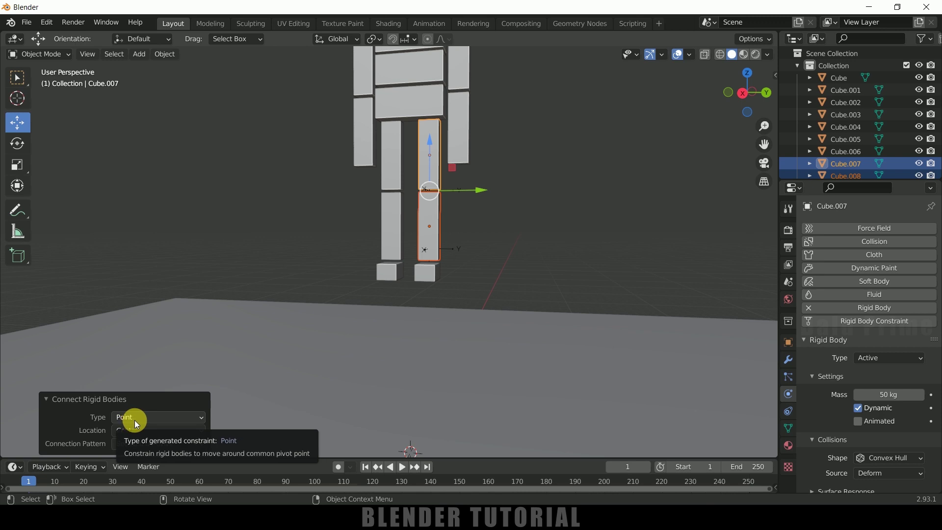
Turn off Disable Collisions on Constraint.001 so the thigh and shin collide.
{"action": "left_click", "coordinate": [480, 209]}
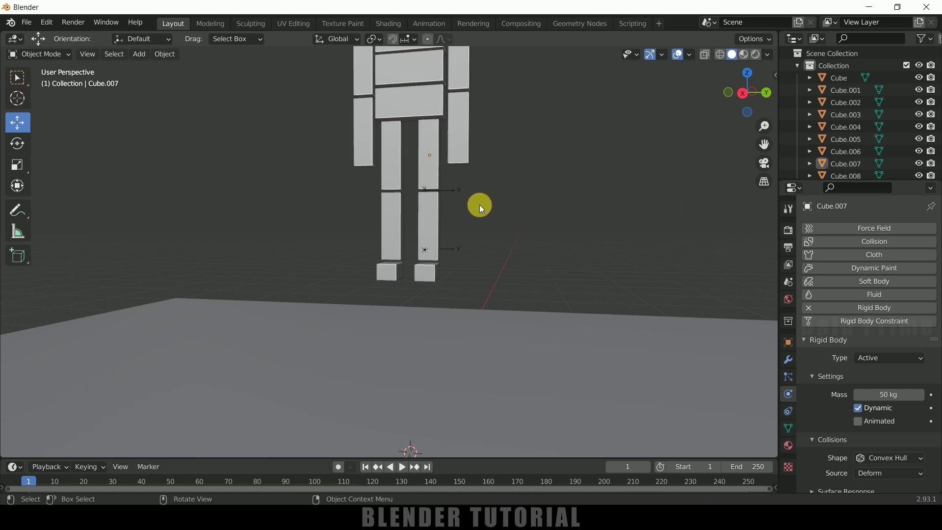
{"action": "left_click", "coordinate": [454, 190]}
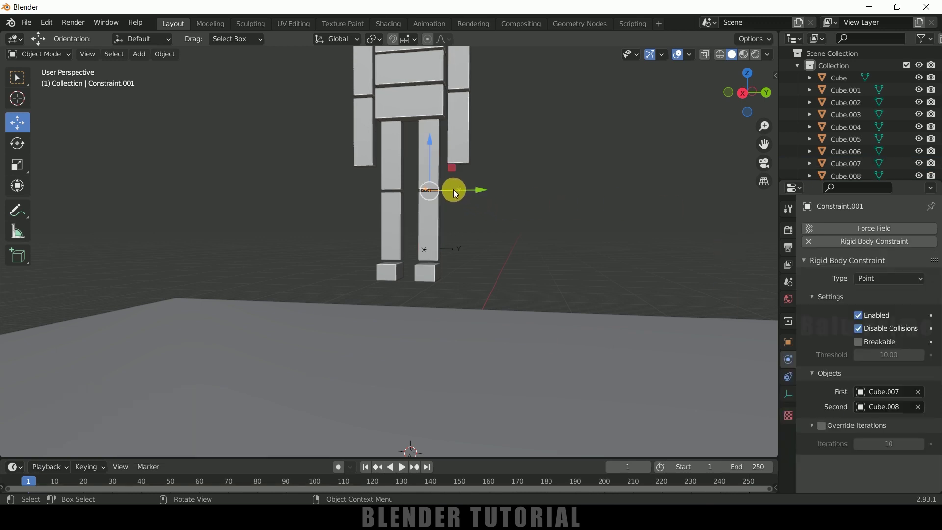
{"action": "left_click", "coordinate": [857, 329]}
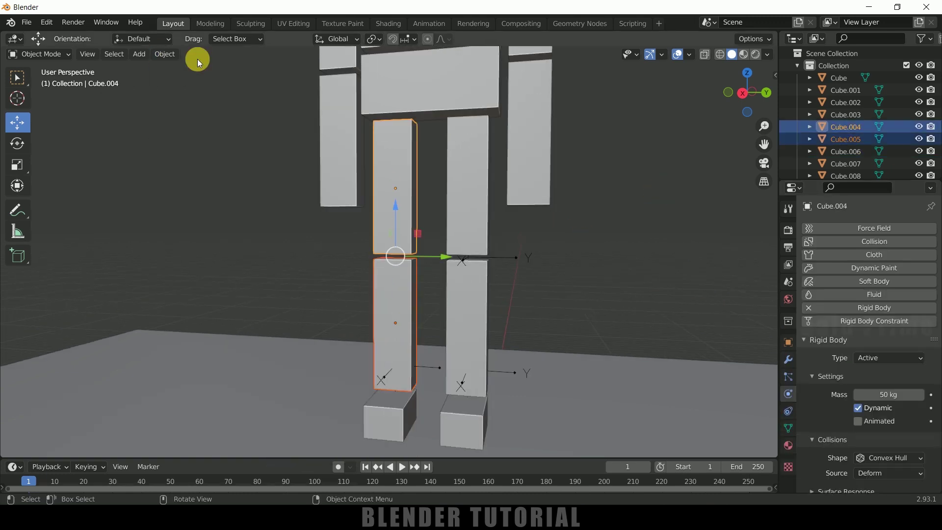
{"action": "left_click", "coordinate": [167, 55]}
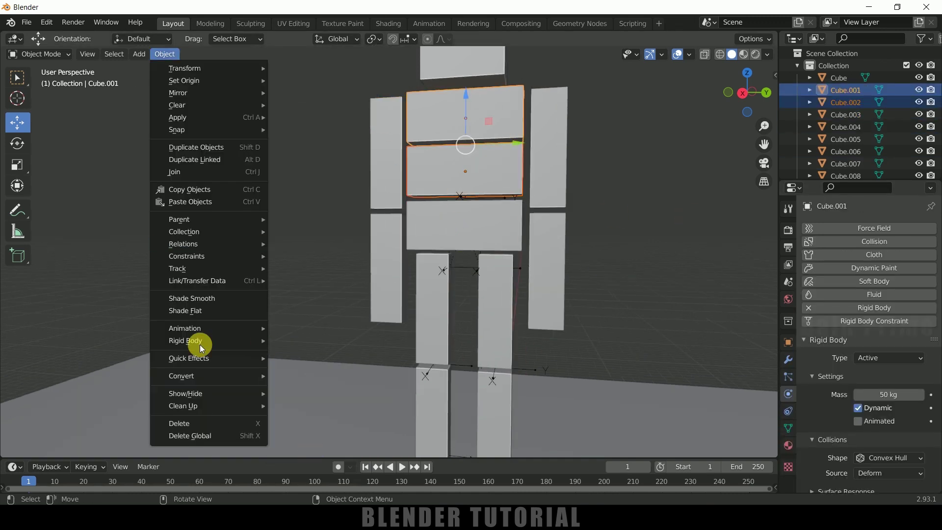
{"action": "mouse_move", "coordinate": [203, 327]}
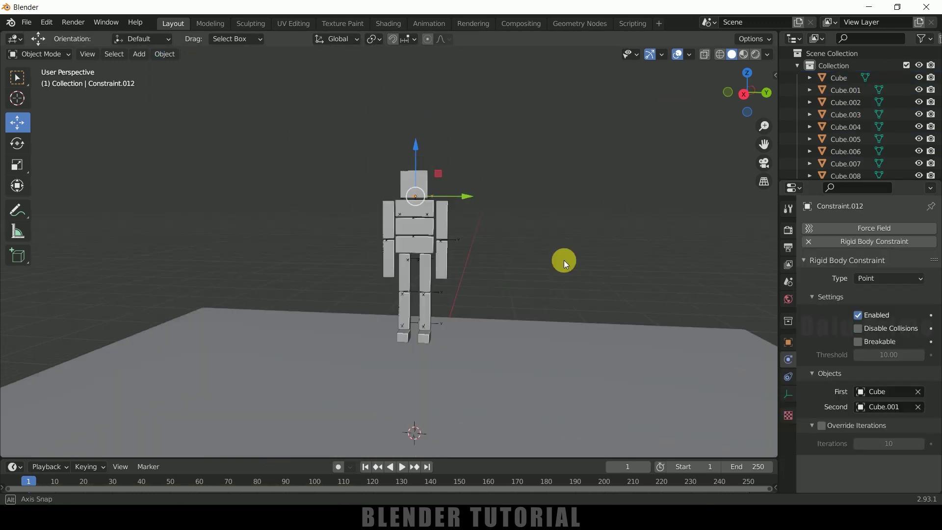
{"action": "middle_click_drag", "start_coordinate": [564, 260], "coordinate": [389, 358]}
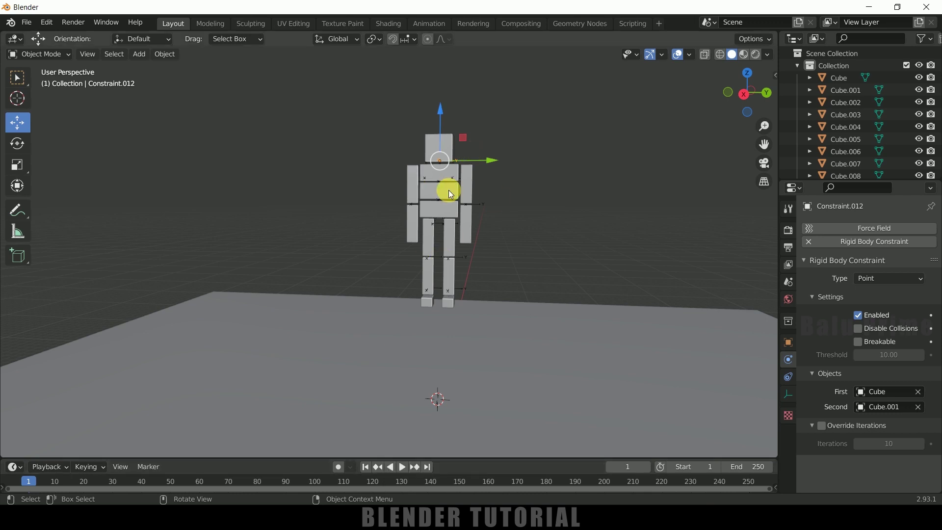
Play the ragdoll simulation, stop at frame 150 and inspect the fallen figure.
{"action": "left_click", "coordinate": [402, 466]}
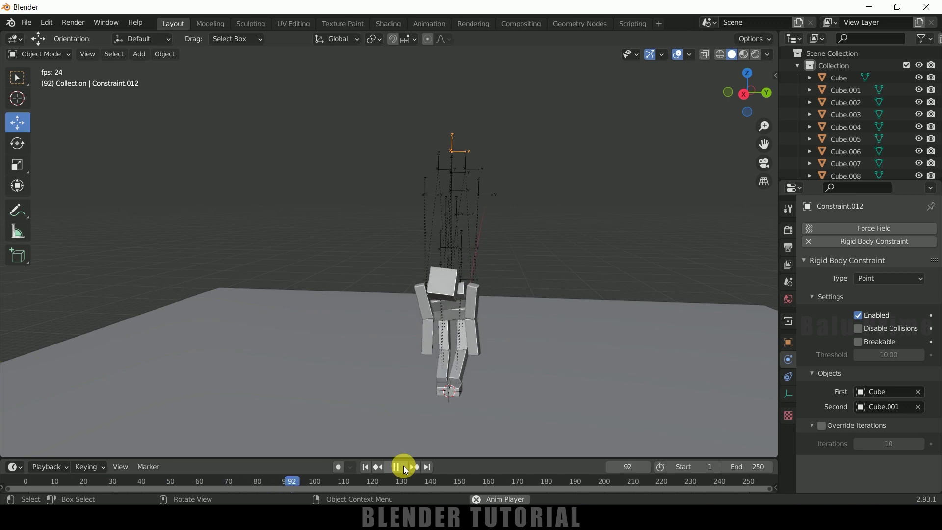
{"action": "left_click", "coordinate": [403, 466]}
{"action": "middle_click_drag", "start_coordinate": [427, 274], "coordinate": [434, 221]}
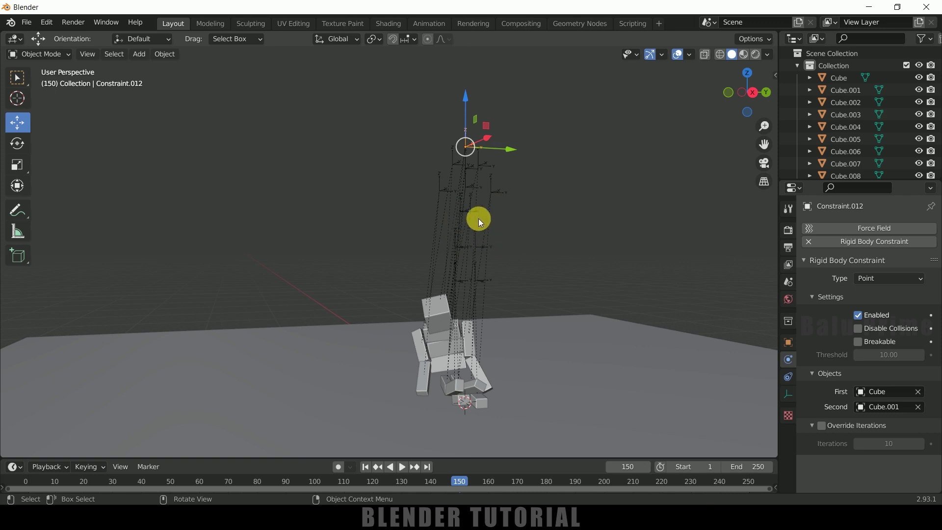
Hide Relationship Lines in the viewport overlays and jump back to frame 1.
{"action": "left_click", "coordinate": [662, 53]}
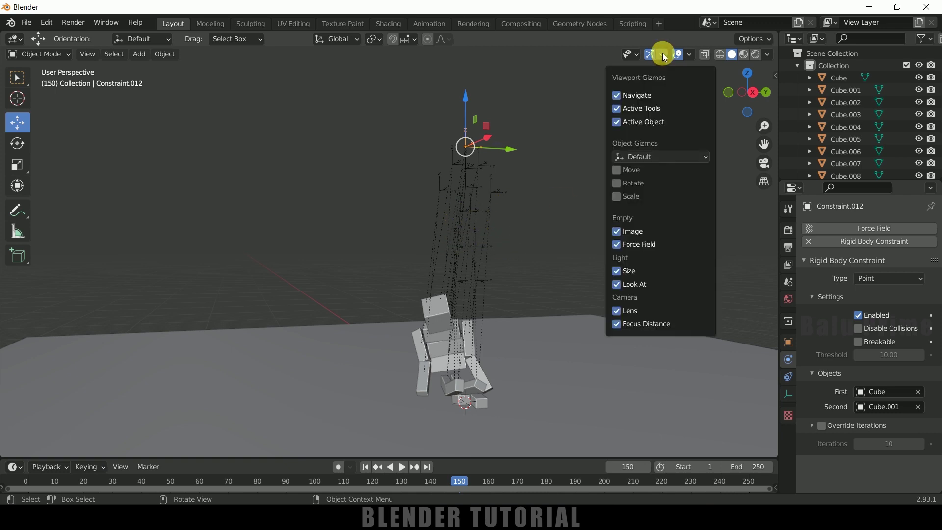
{"action": "mouse_move", "coordinate": [672, 51]}
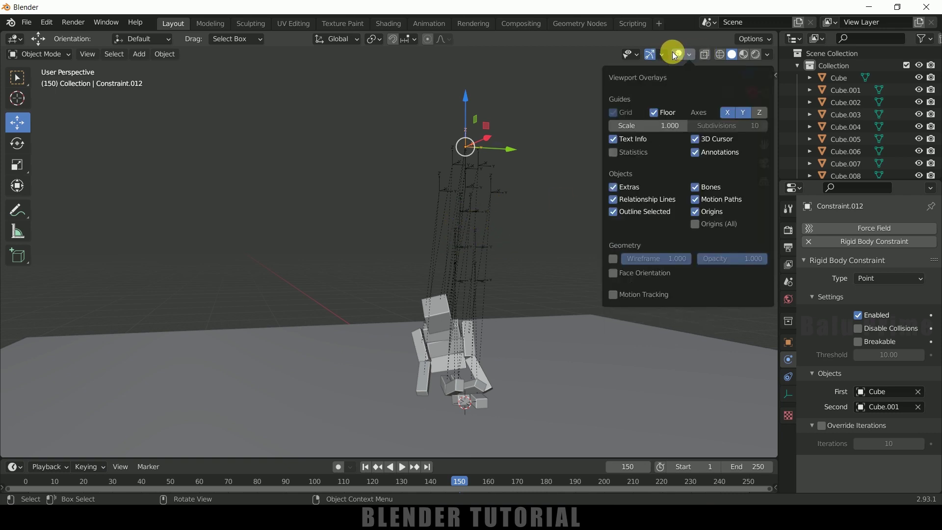
{"action": "left_click", "coordinate": [613, 199]}
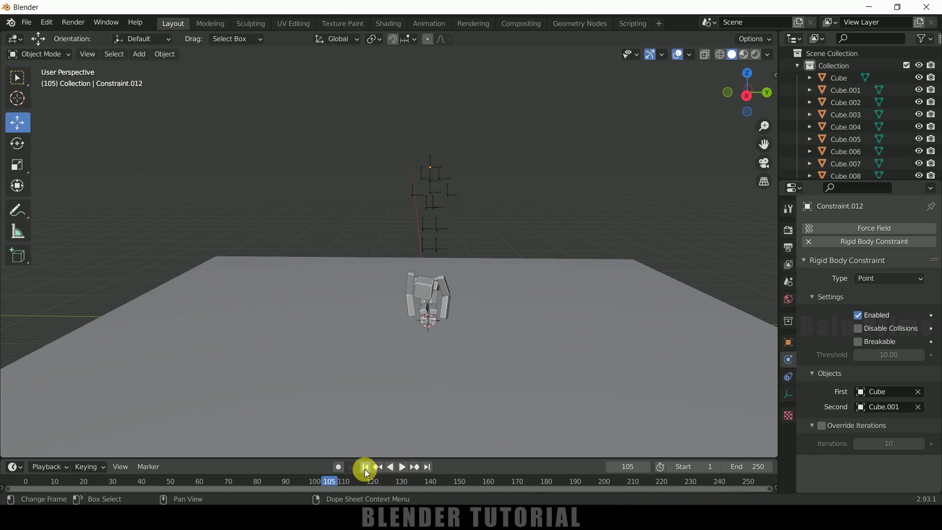
{"action": "left_click", "coordinate": [365, 468]}
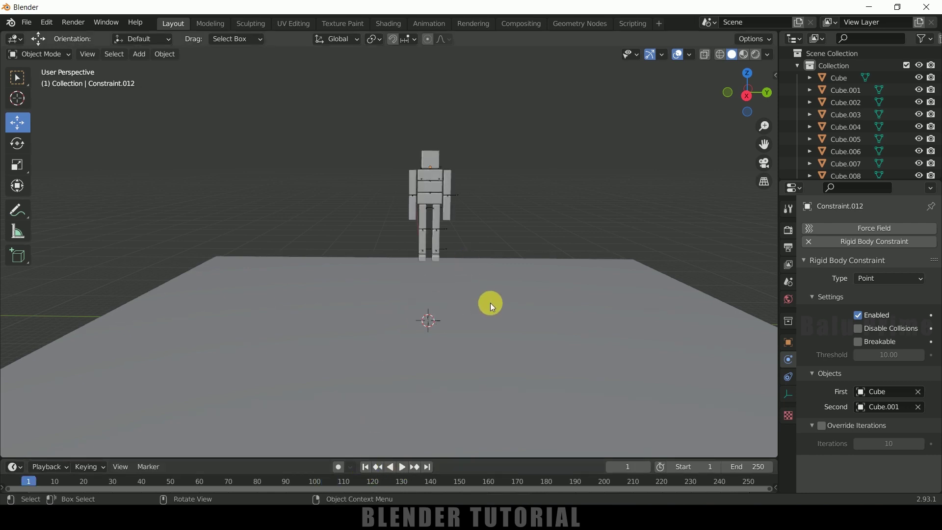
Add a small cube, raised about 4.5 m and shifted about -1.32 m along Y.
{"action": "middle_click_drag", "start_coordinate": [490, 304], "coordinate": [438, 270]}
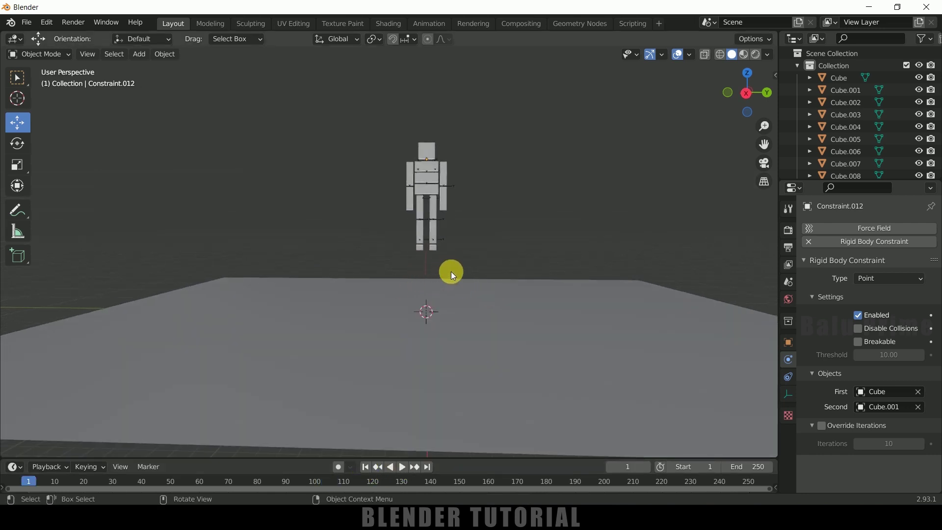
{"action": "left_click", "coordinate": [139, 54]}
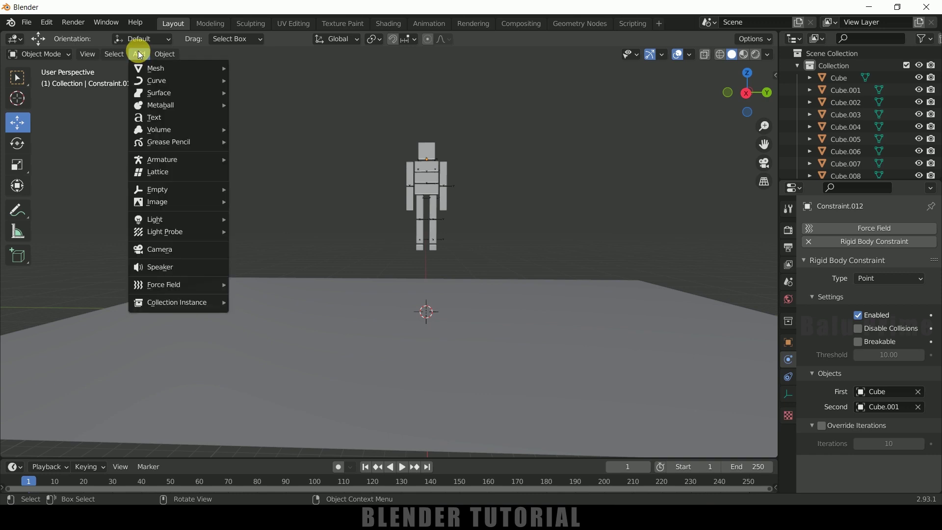
{"action": "mouse_move", "coordinate": [155, 69]}
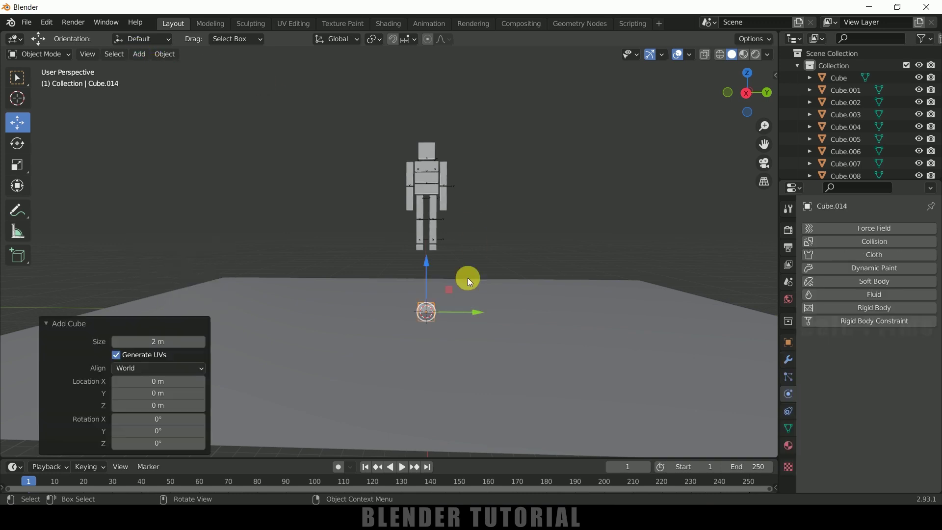
{"action": "left_click_drag", "start_coordinate": [426, 265], "coordinate": [431, 222]}
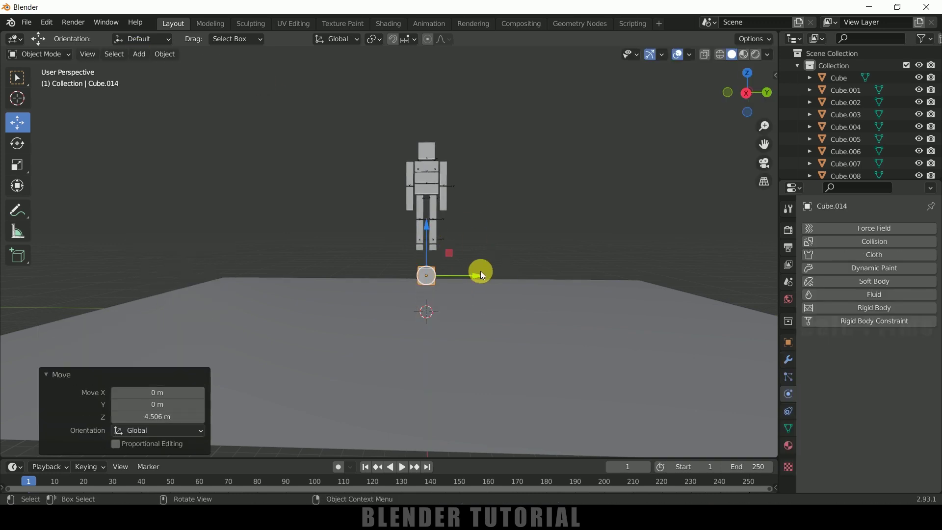
{"action": "mouse_move", "coordinate": [483, 276]}
{"action": "left_mouse_down"}
{"action": "mouse_move", "coordinate": [452, 273]}
{"action": "mouse_move", "coordinate": [470, 276]}
{"action": "left_mouse_up"}
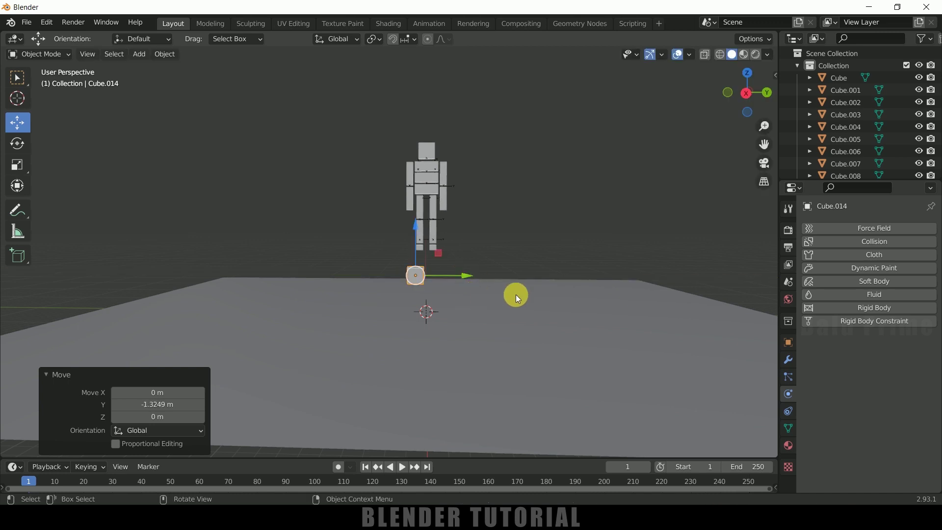
{"action": "middle_click_drag", "start_coordinate": [516, 294], "coordinate": [430, 279]}
Stretch the small cube along X into a slab.
{"action": "key", "text": "s"}
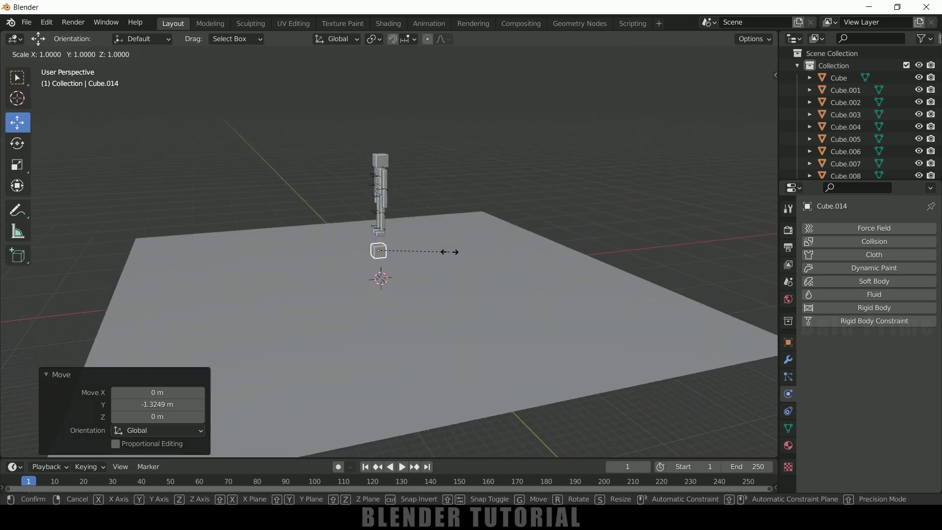
{"action": "key", "text": "x"}
{"action": "left_click", "coordinate": [632, 229]}
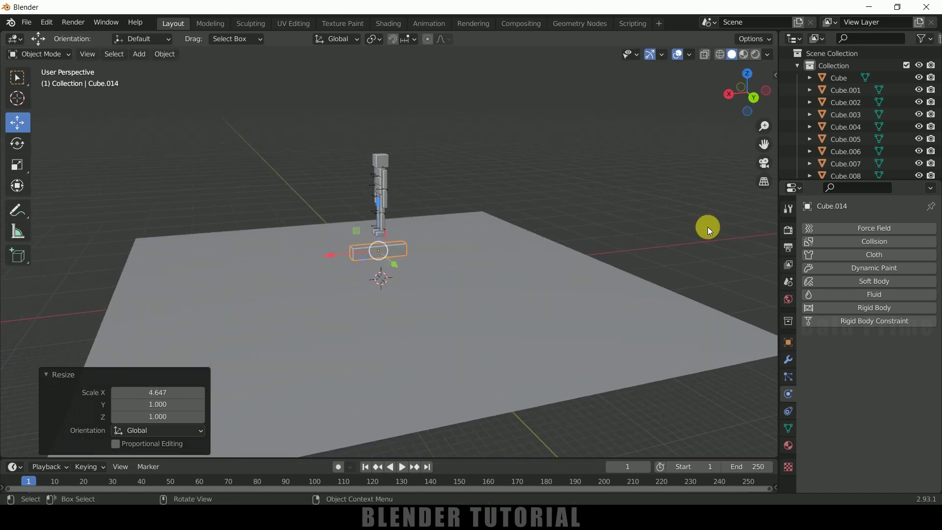
Move the ground plane lower along Z.
{"action": "middle_click_drag", "start_coordinate": [708, 227], "coordinate": [450, 340]}
{"action": "left_click", "coordinate": [449, 344]}
{"action": "scroll", "coordinate": [547, 320], "scroll_direction": "down", "scroll_amount": 3}
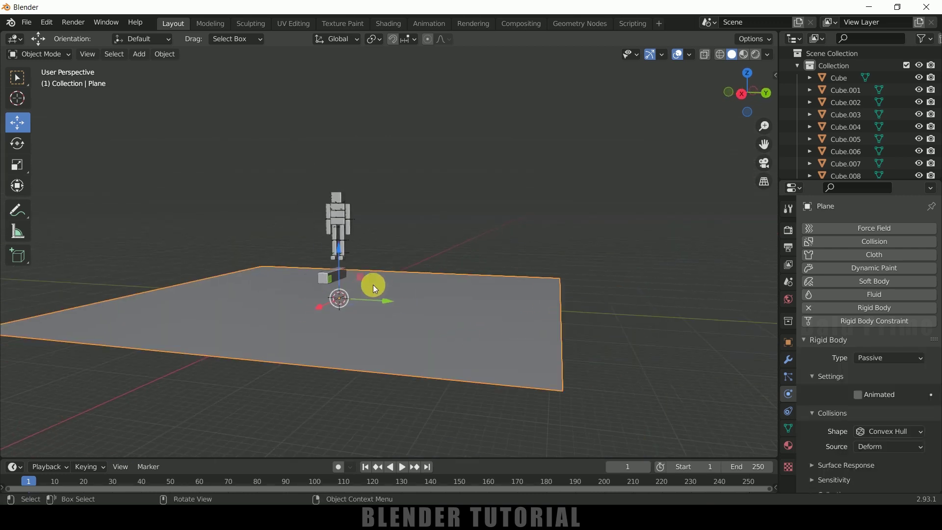
{"action": "key", "text": "g"}
{"action": "key", "text": "z"}
{"action": "left_click", "coordinate": [555, 317]}
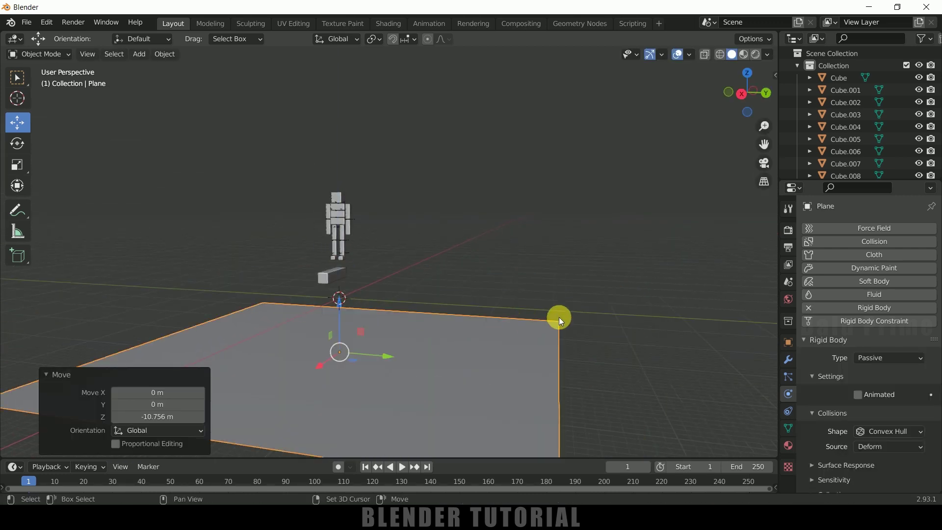
Give the slab a Passive rigid body.
{"action": "middle_click_drag", "start_coordinate": [554, 317], "coordinate": [384, 240]}
{"action": "left_click", "coordinate": [343, 242]}
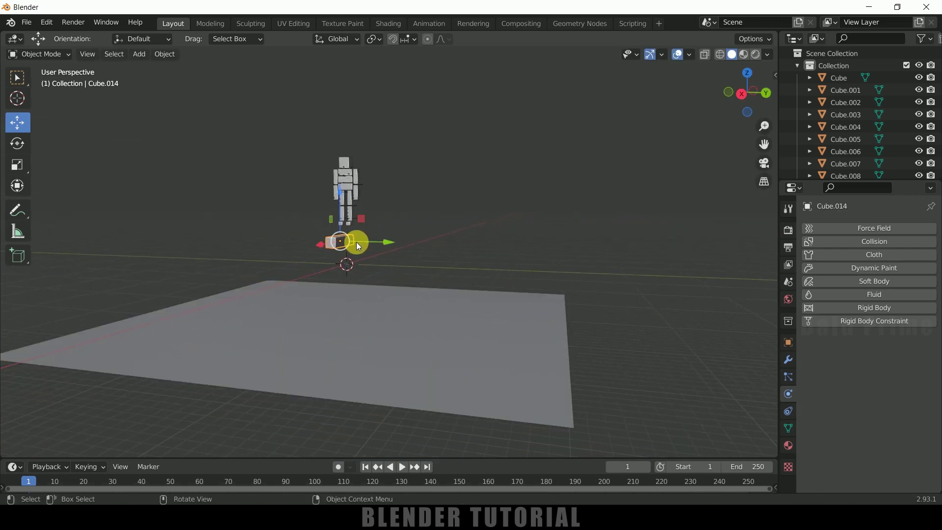
{"action": "left_click", "coordinate": [863, 307]}
{"action": "left_click", "coordinate": [904, 358]}
{"action": "left_click", "coordinate": [883, 386]}
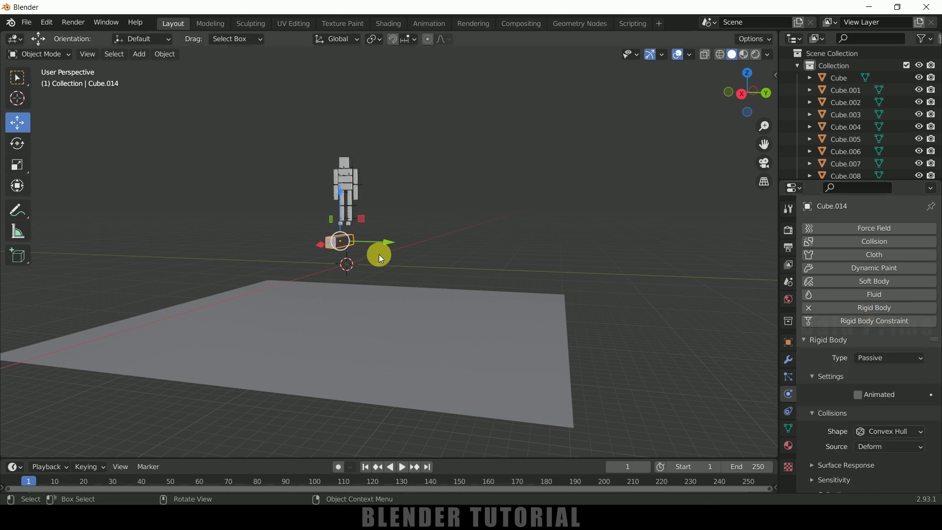
Duplicate the slab, placing the copy lower on Z and offset along Y.
{"action": "key", "text": "shift+d"}
{"action": "key", "text": "z"}
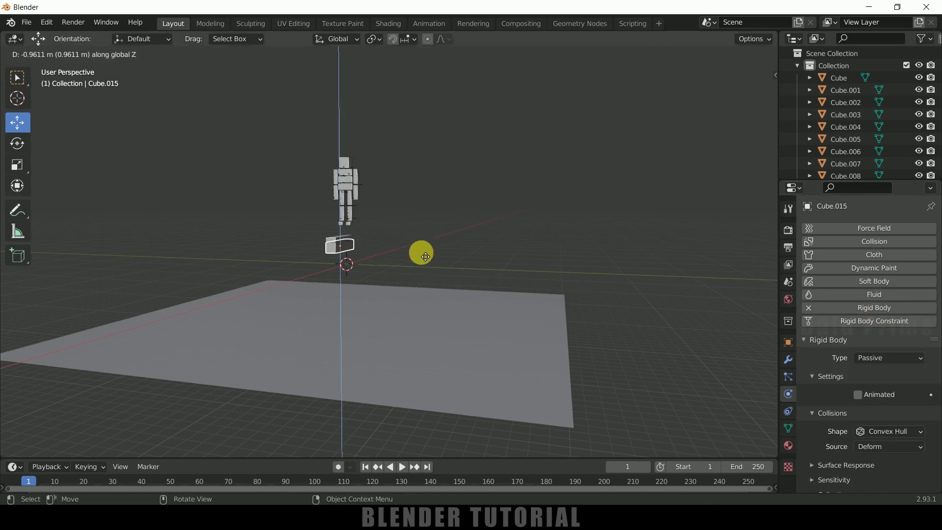
{"action": "left_click", "coordinate": [423, 275]}
{"action": "key", "text": "g"}
{"action": "key", "text": "y"}
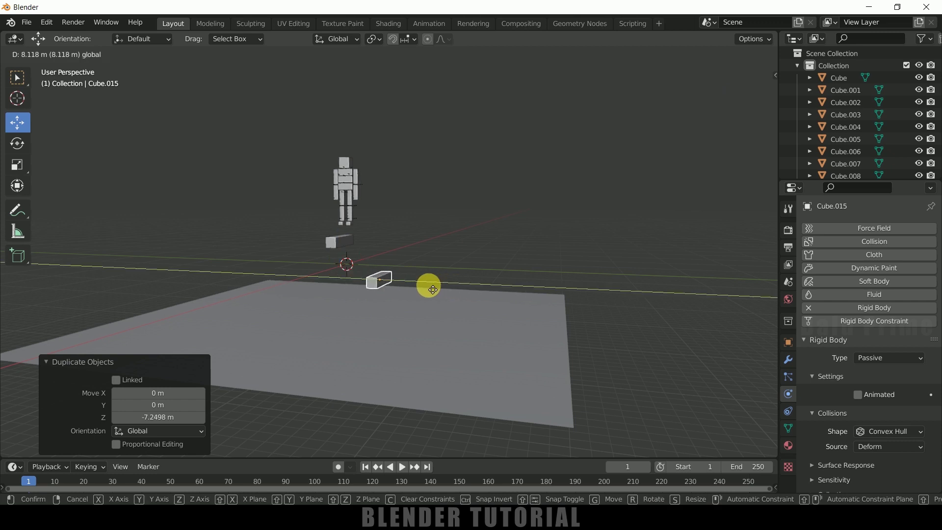
{"action": "left_click", "coordinate": [414, 284]}
Duplicate again, placing a third slab lower near the plane, offset along Y.
{"action": "key", "text": "shift+d"}
{"action": "key", "text": "z"}
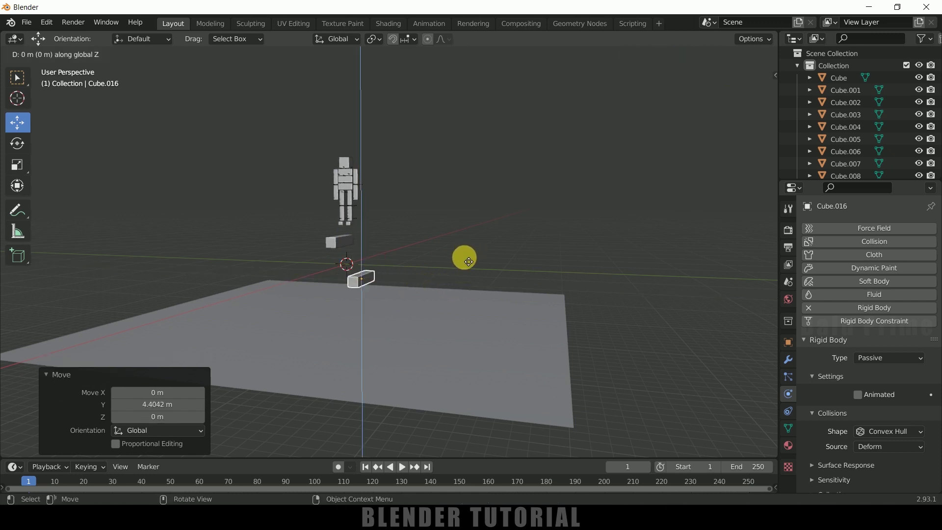
{"action": "left_click", "coordinate": [455, 275]}
{"action": "key", "text": "g"}
{"action": "key", "text": "y"}
{"action": "left_click", "coordinate": [390, 307]}
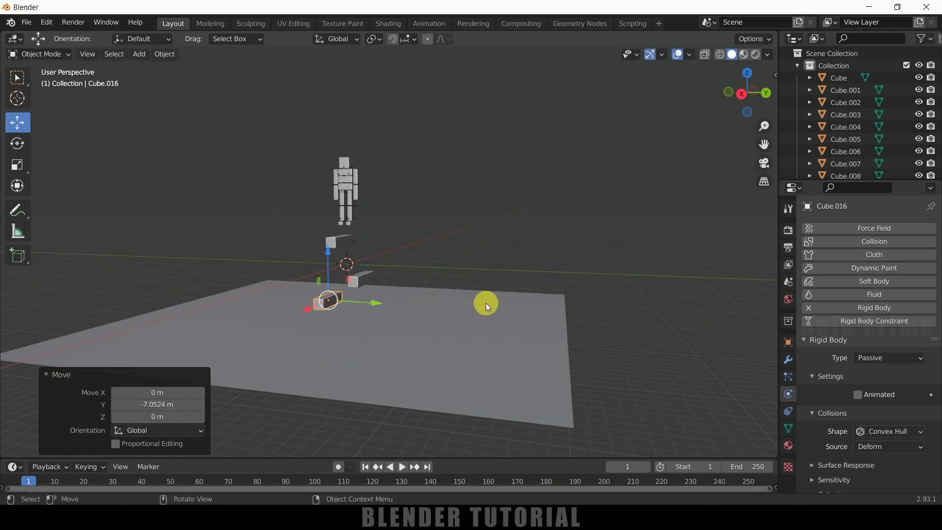
View the figure along X and play the simulation.
{"action": "middle_click_drag", "start_coordinate": [485, 302], "coordinate": [495, 320]}
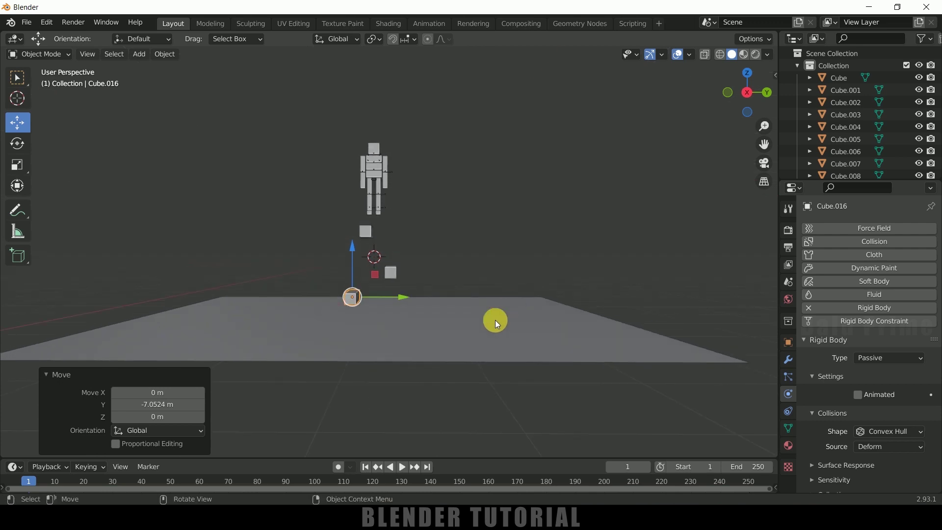
{"action": "left_click", "coordinate": [405, 469]}
{"action": "scroll", "coordinate": [454, 402], "scroll_direction": "up", "scroll_amount": 1}
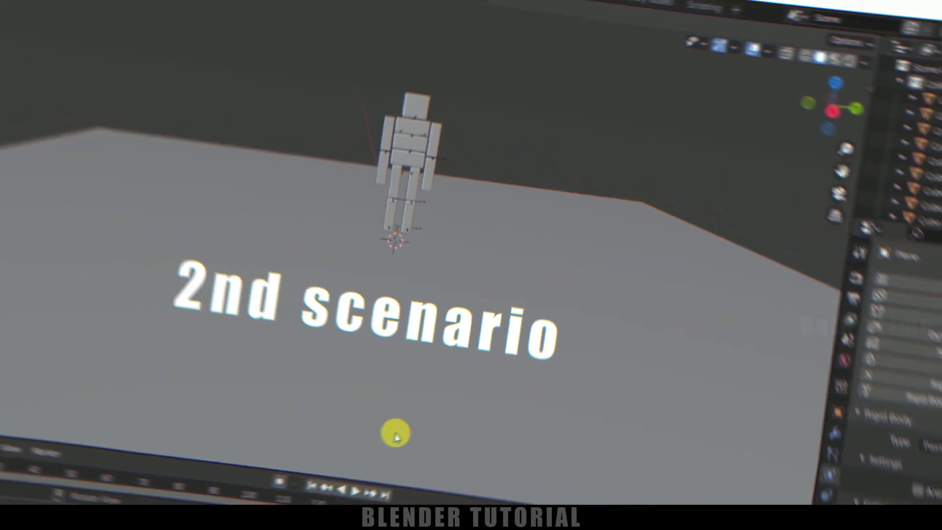
{"action": "left_click", "coordinate": [399, 466]}
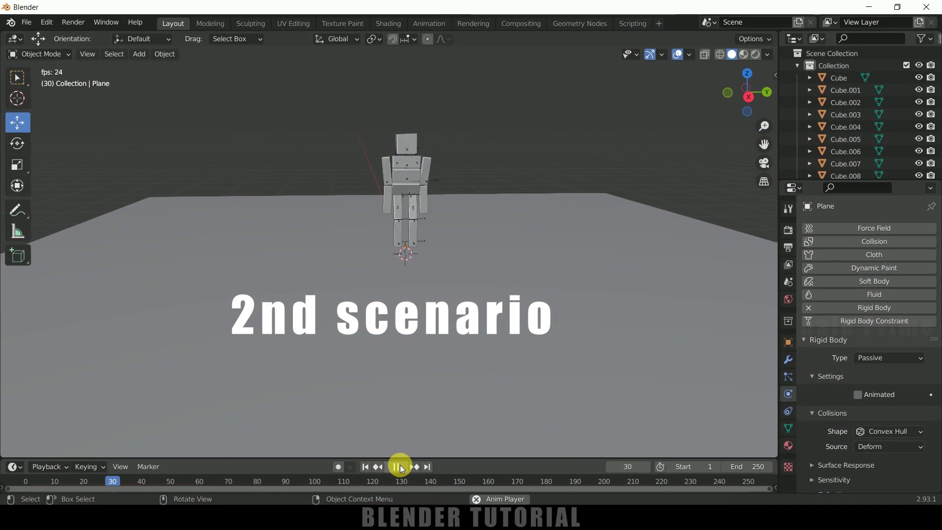
{"action": "left_click", "coordinate": [405, 470]}
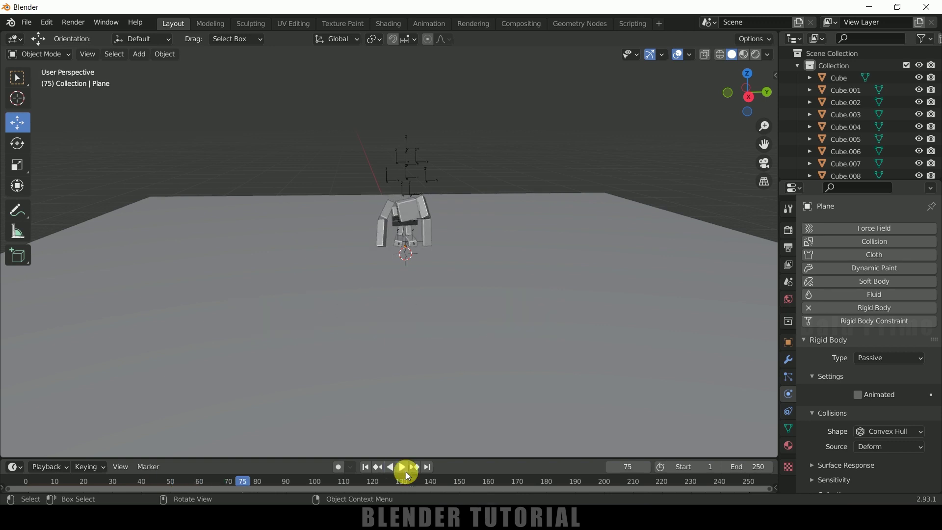
{"action": "left_click", "coordinate": [365, 466]}
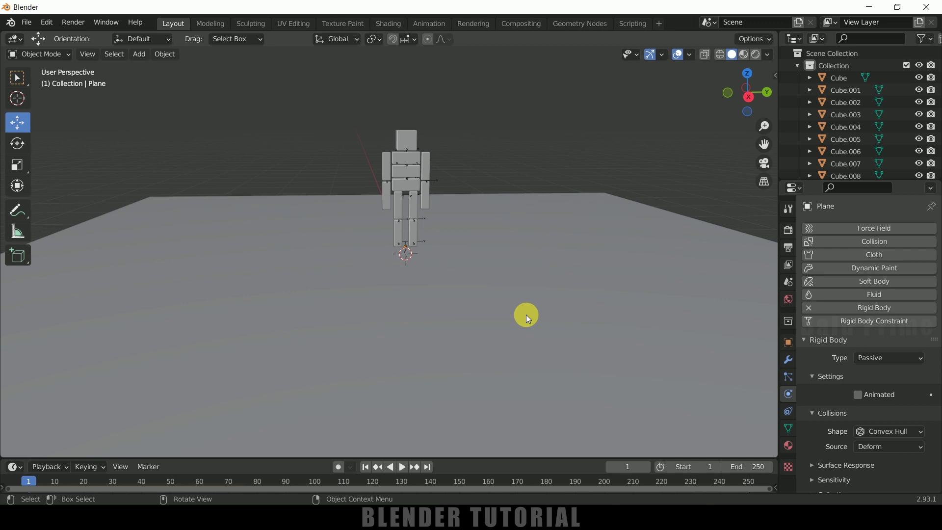
Turn on Deactivation and Start Deactivated in the head cube's rigid-body dynamics, then select the ground plane.
{"action": "left_click", "coordinate": [410, 136]}
{"action": "scroll", "coordinate": [831, 398], "scroll_direction": "down", "scroll_amount": 3}
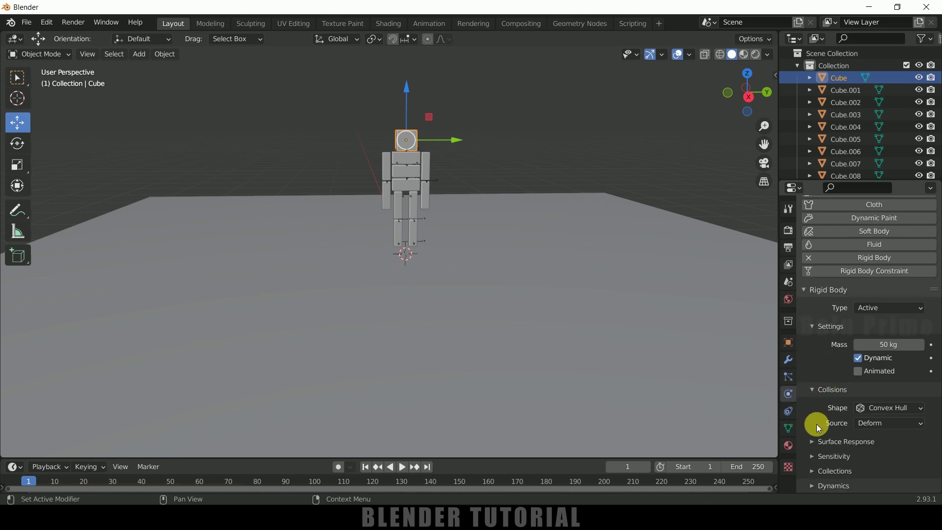
{"action": "left_click", "coordinate": [810, 489]}
{"action": "scroll", "coordinate": [813, 476], "scroll_direction": "down", "scroll_amount": 3}
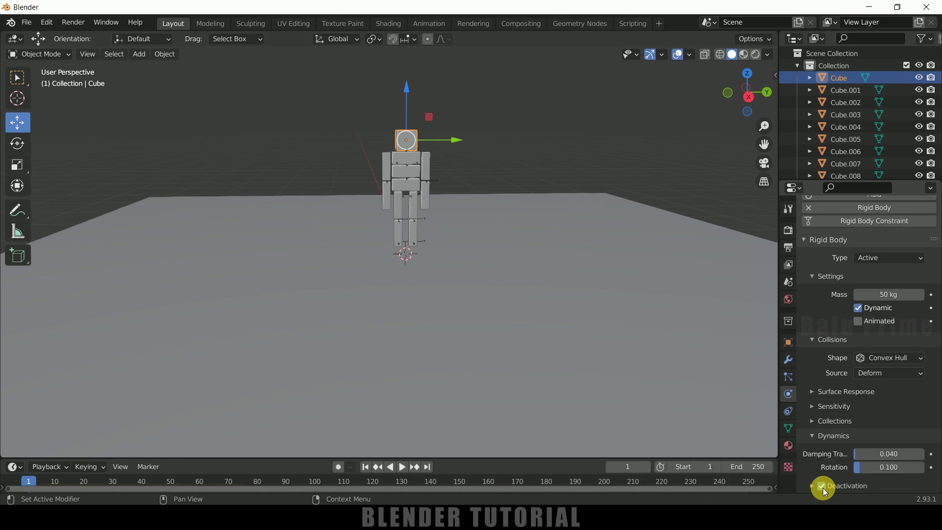
{"action": "left_click", "coordinate": [816, 487]}
{"action": "scroll", "coordinate": [813, 471], "scroll_direction": "down", "scroll_amount": 3}
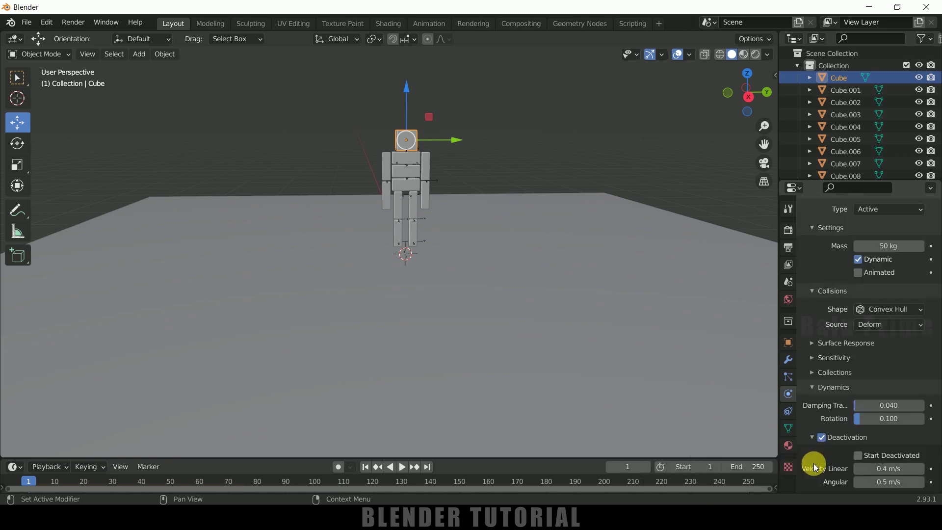
{"action": "left_click", "coordinate": [859, 456]}
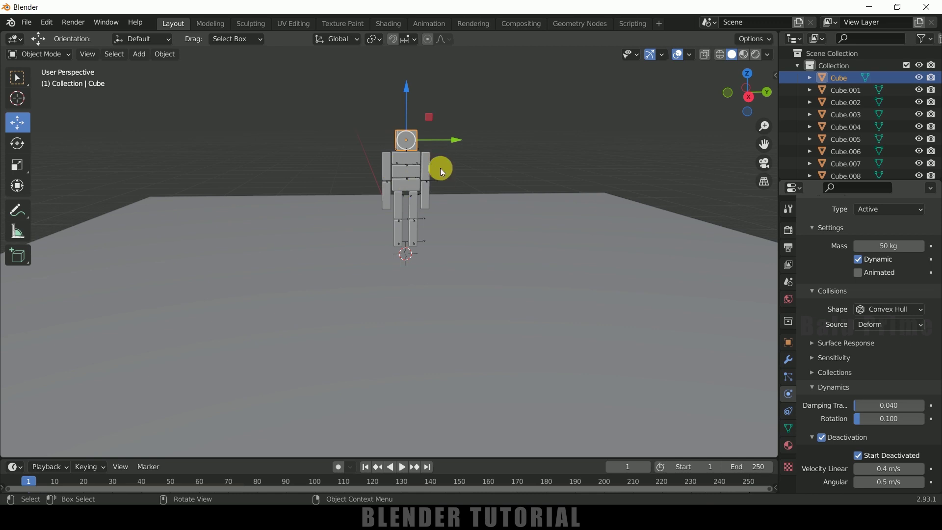
{"action": "left_click", "coordinate": [580, 225]}
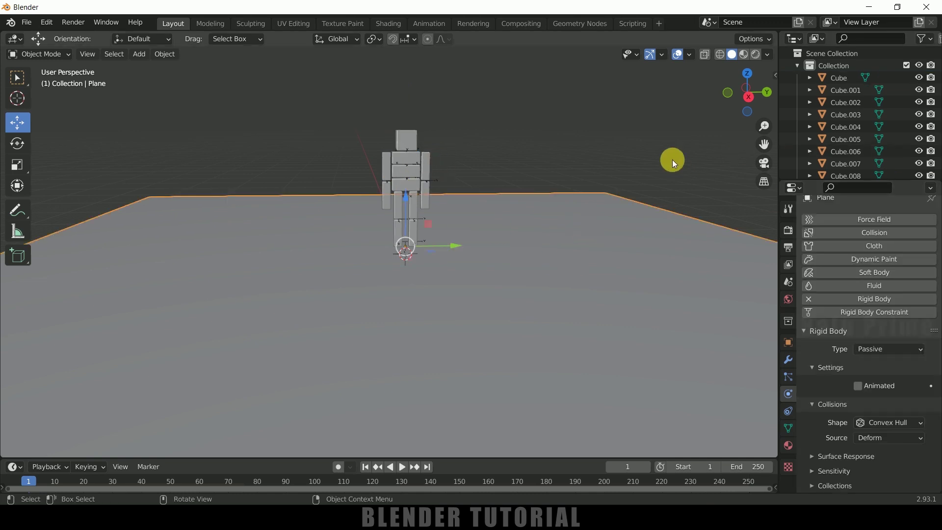
Hide the ground plane and copy the head cube's rigid-body settings to all the figure's cubes.
{"action": "key", "text": "h"}
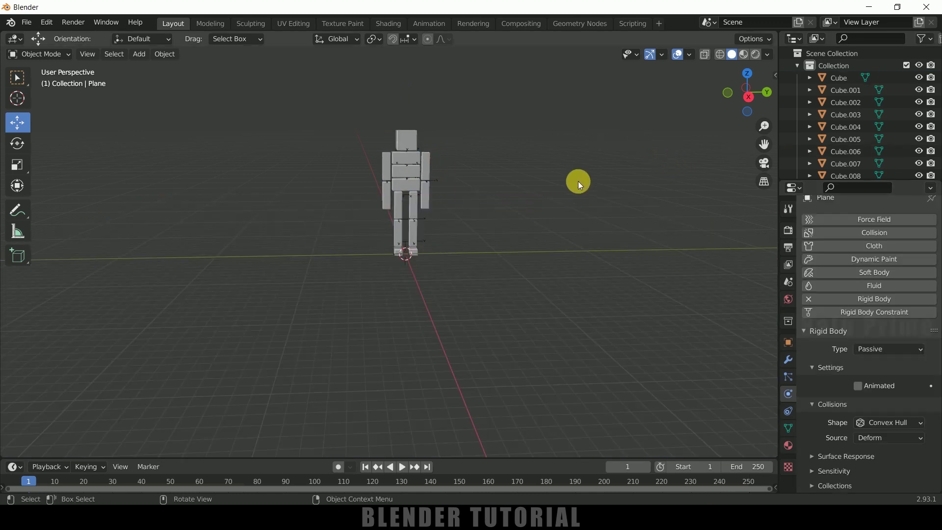
{"action": "scroll", "coordinate": [578, 181], "scroll_direction": "up", "scroll_amount": 2}
{"action": "left_click", "coordinate": [417, 105]}
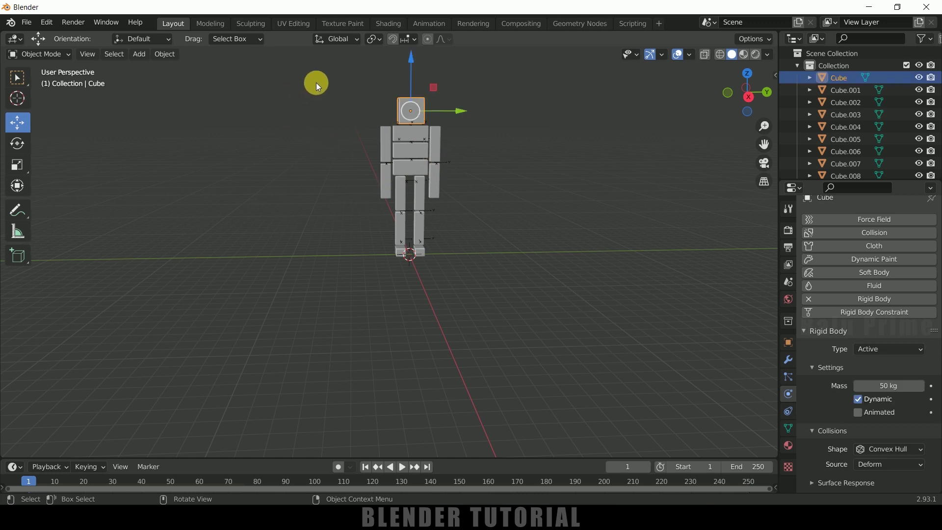
{"action": "key", "text": "b"}
{"action": "left_click_drag", "start_coordinate": [316, 82], "coordinate": [491, 285]}
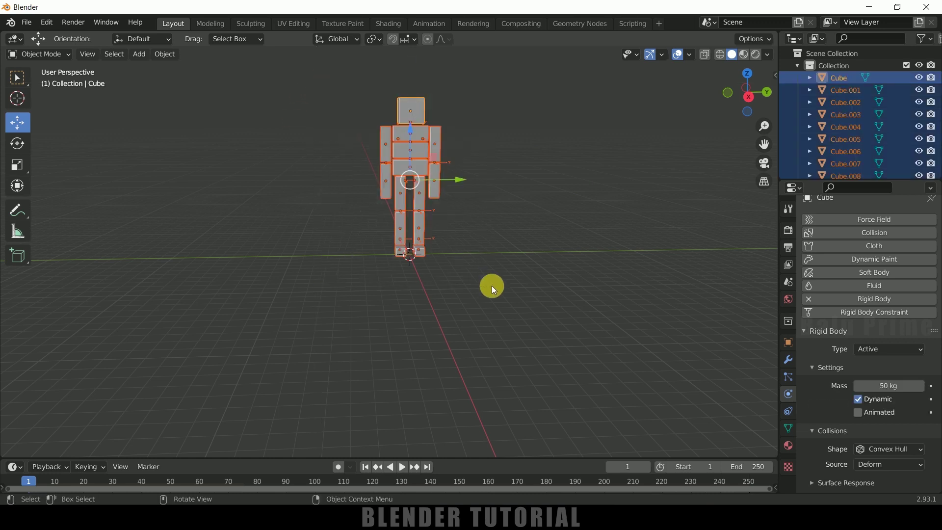
{"action": "left_click", "coordinate": [163, 54]}
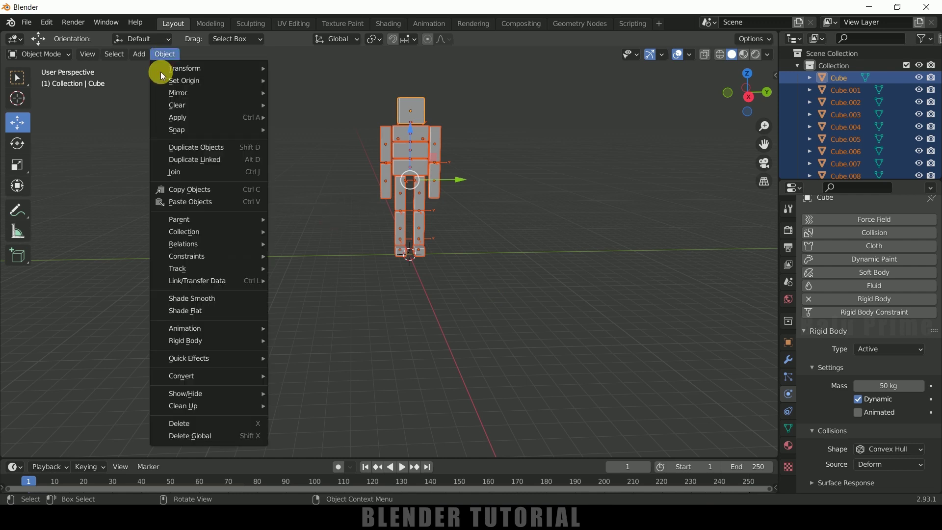
{"action": "mouse_move", "coordinate": [204, 339]}
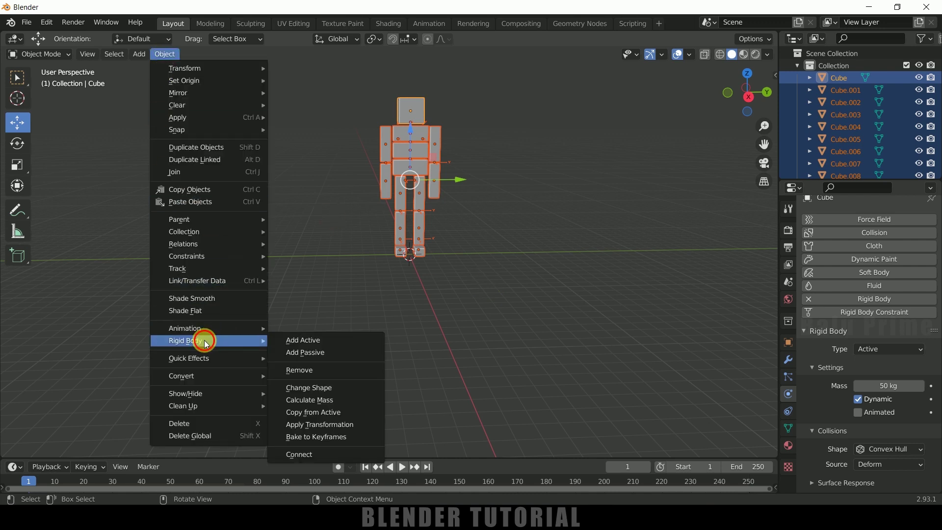
{"action": "left_click", "coordinate": [314, 413]}
Play the simulation to confirm the figure stays frozen upright above the ground plane.
{"action": "left_click", "coordinate": [441, 244]}
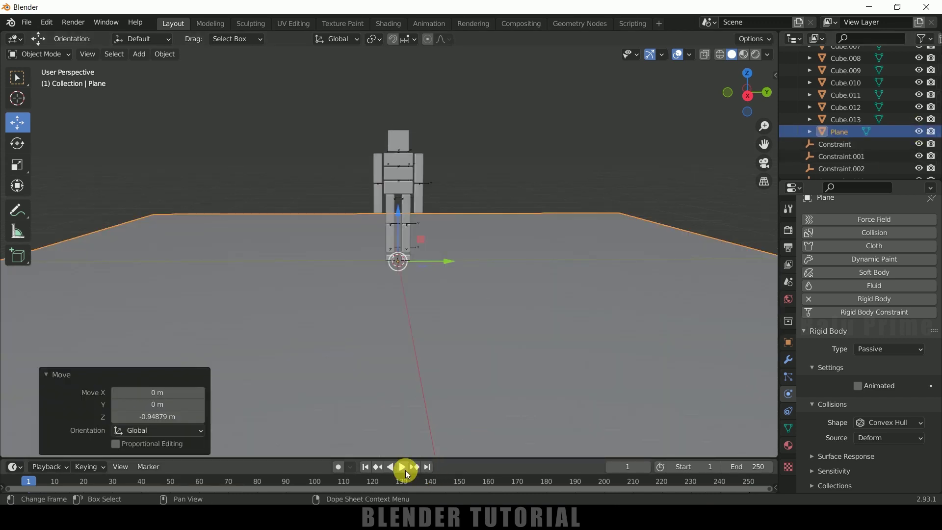
{"action": "left_click", "coordinate": [400, 468]}
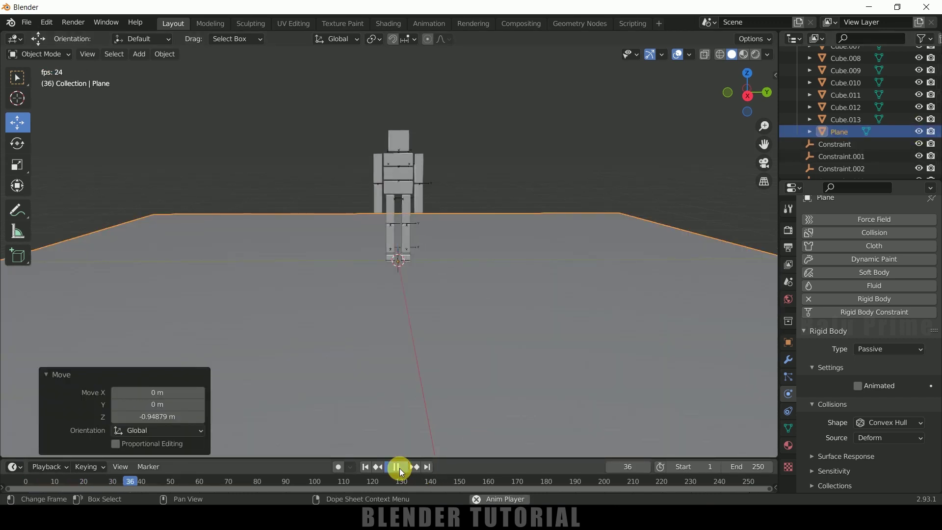
{"action": "left_click", "coordinate": [399, 468]}
{"action": "left_click", "coordinate": [555, 111]}
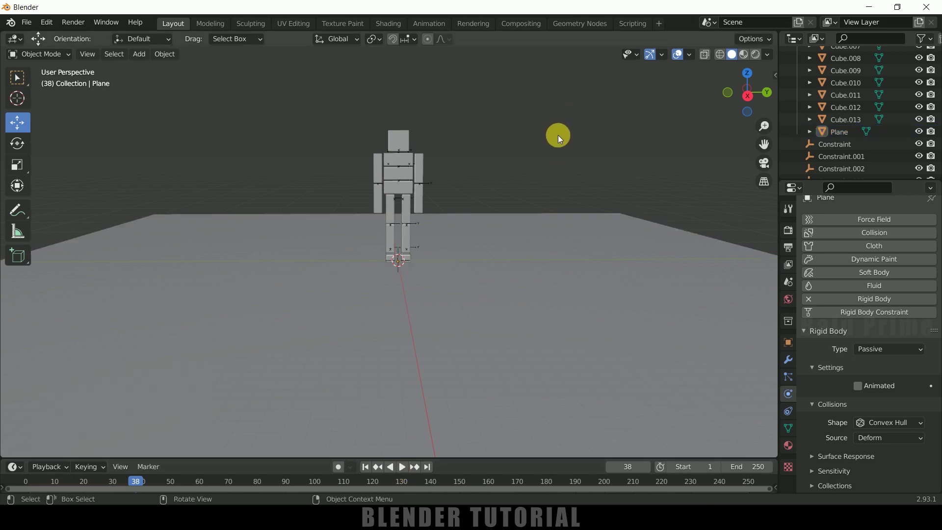
Add a UV sphere, raise it to head height and move it far out along Y.
{"action": "left_click", "coordinate": [141, 54]}
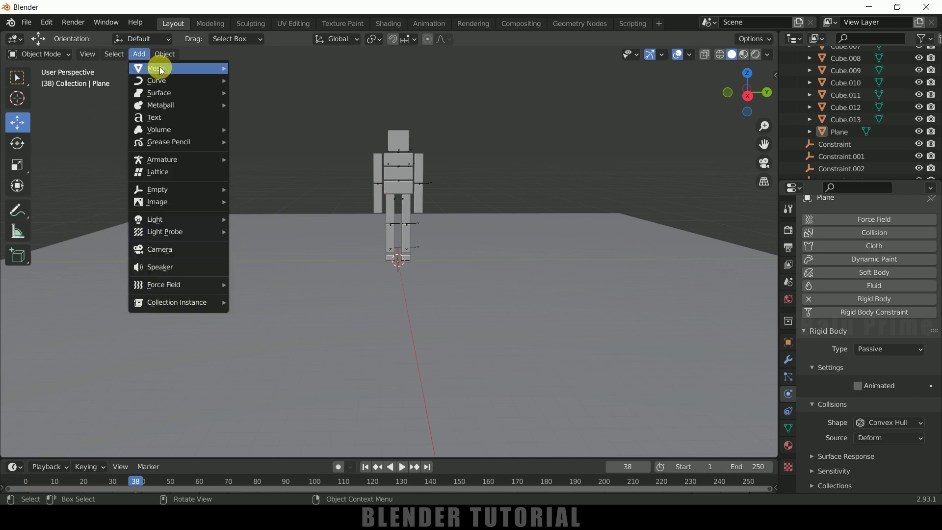
{"action": "mouse_move", "coordinate": [160, 67]}
{"action": "left_click", "coordinate": [274, 108]}
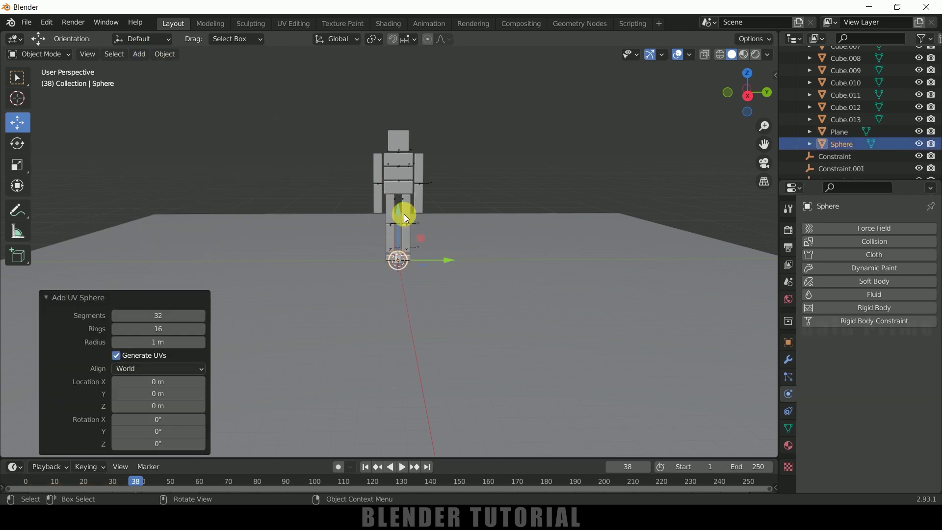
{"action": "left_click_drag", "start_coordinate": [399, 210], "coordinate": [399, 101]}
{"action": "left_click_drag", "start_coordinate": [443, 154], "coordinate": [687, 162]}
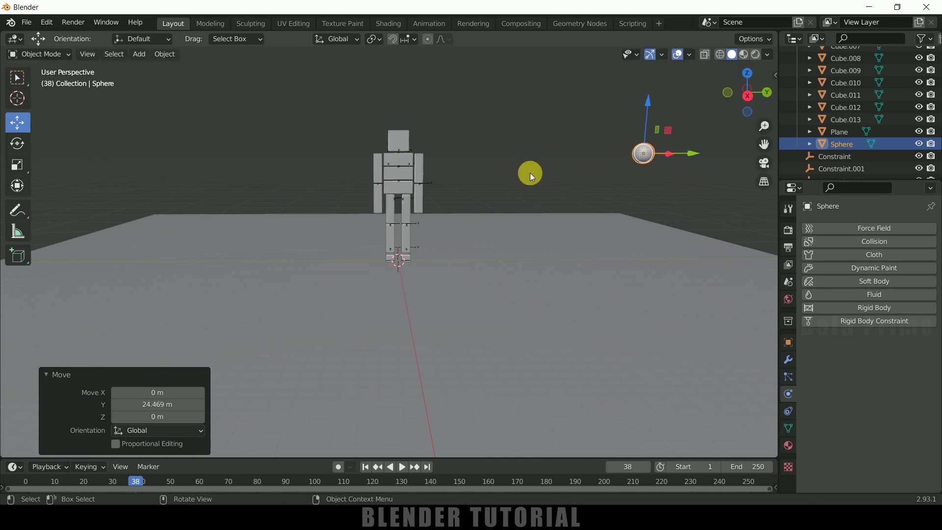
Keyframe the sphere's location at frame 1, then at frame 11 after moving it -20.365 m along Y.
{"action": "left_click", "coordinate": [365, 467]}
{"action": "key", "text": "i"}
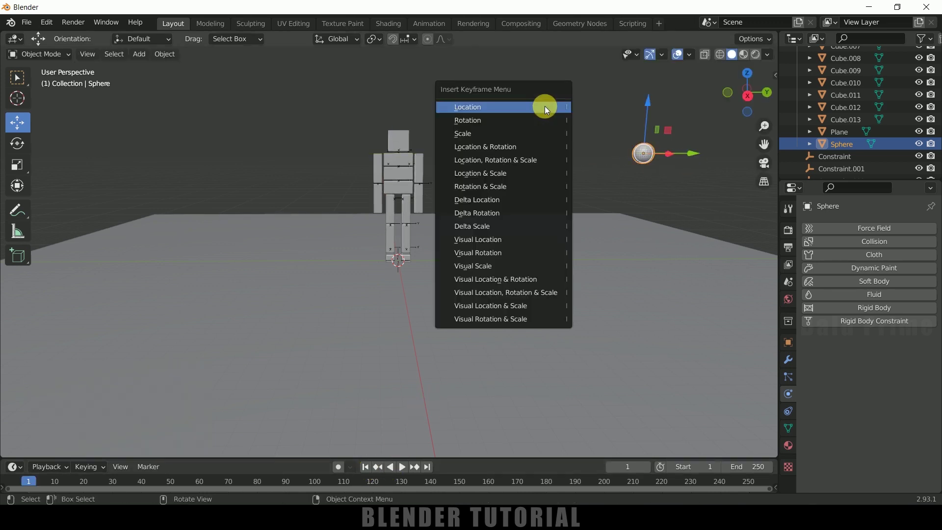
{"action": "left_click", "coordinate": [545, 107]}
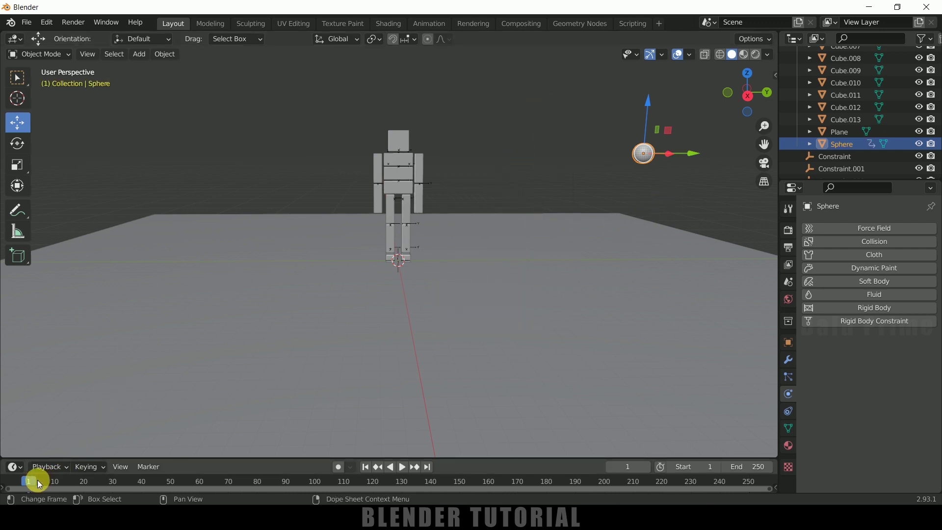
{"action": "left_click_drag", "start_coordinate": [34, 480], "coordinate": [57, 481]}
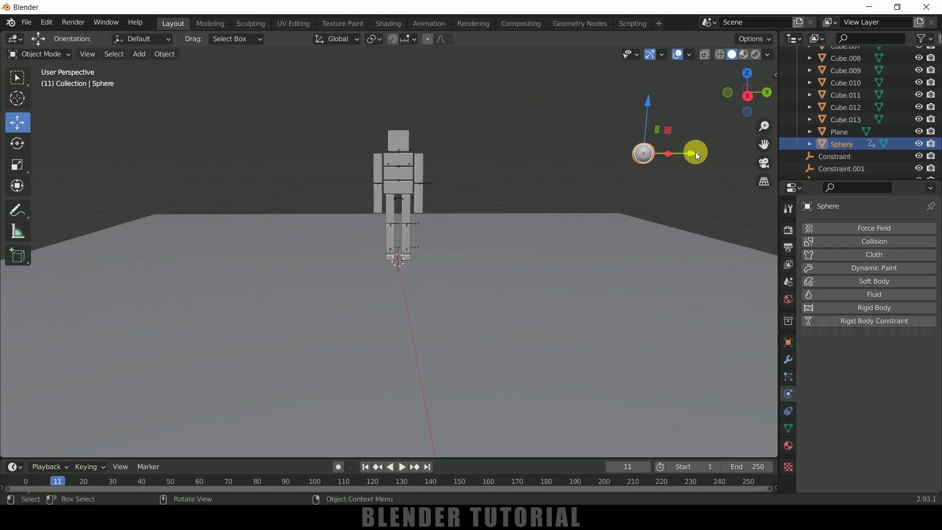
{"action": "left_click_drag", "start_coordinate": [695, 151], "coordinate": [491, 150]}
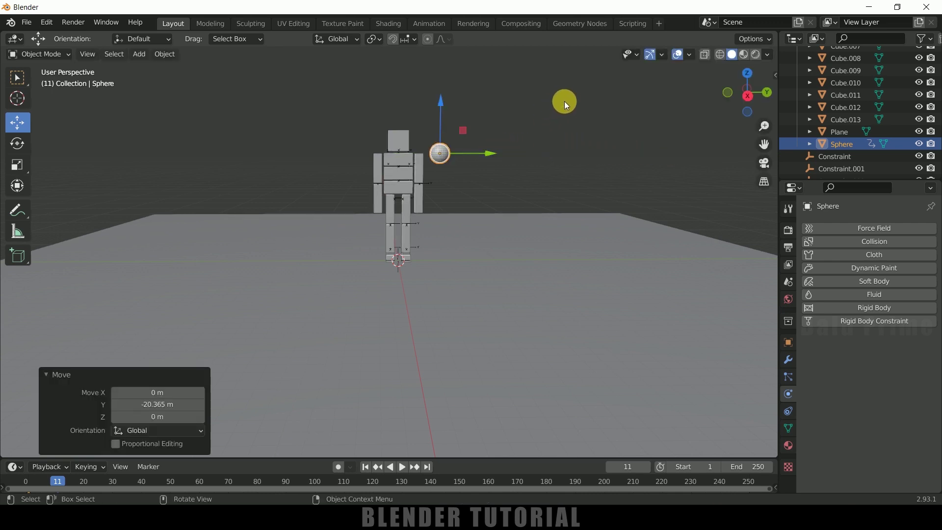
{"action": "key", "text": "i"}
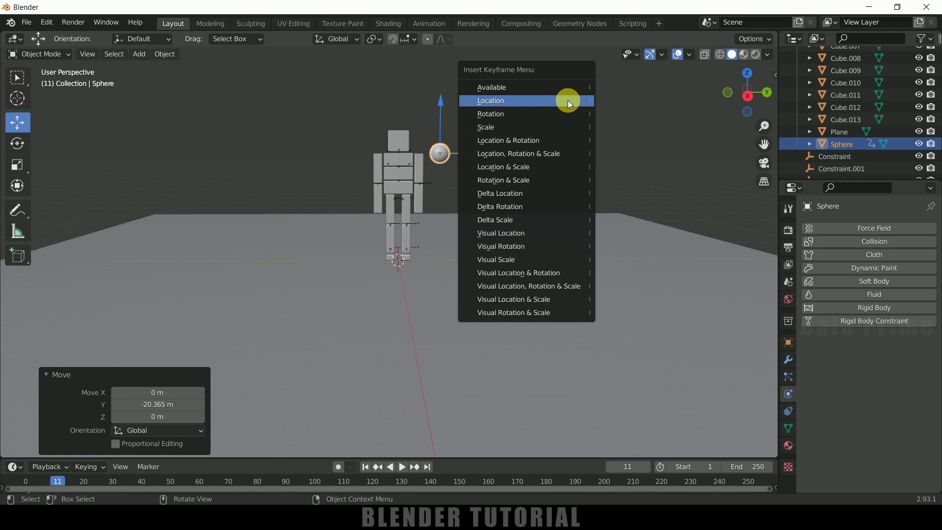
{"action": "left_click", "coordinate": [569, 102]}
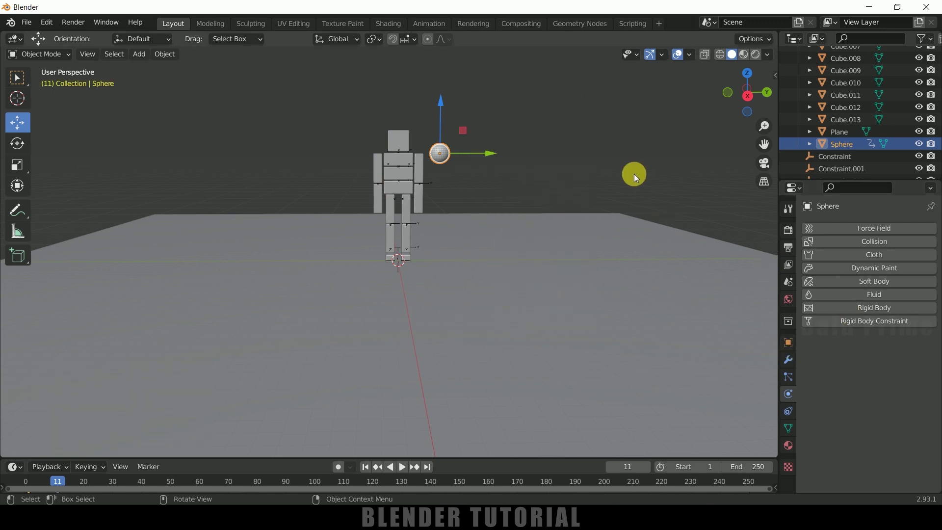
Give the sphere an Active rigid body with Animated ticked, and preview playback around frame 11.
{"action": "left_click", "coordinate": [855, 308]}
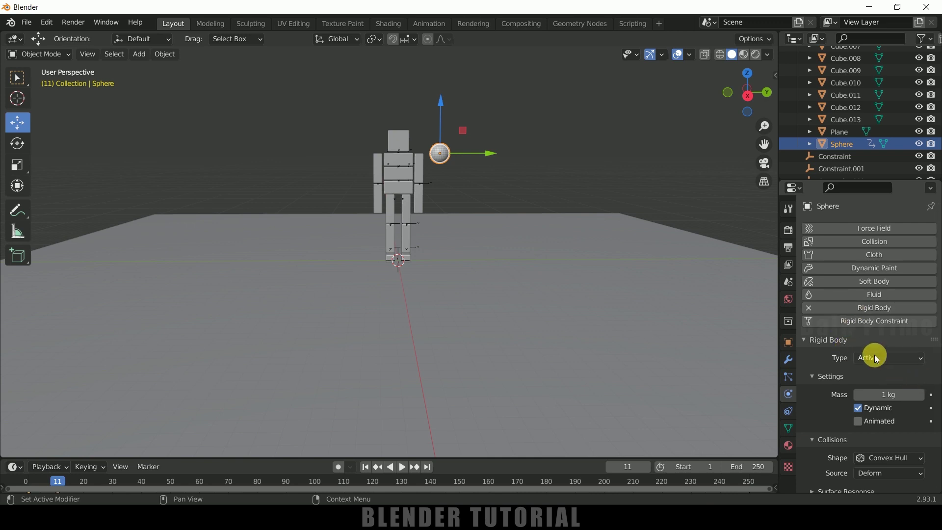
{"action": "left_click", "coordinate": [857, 421]}
{"action": "left_click", "coordinate": [365, 466]}
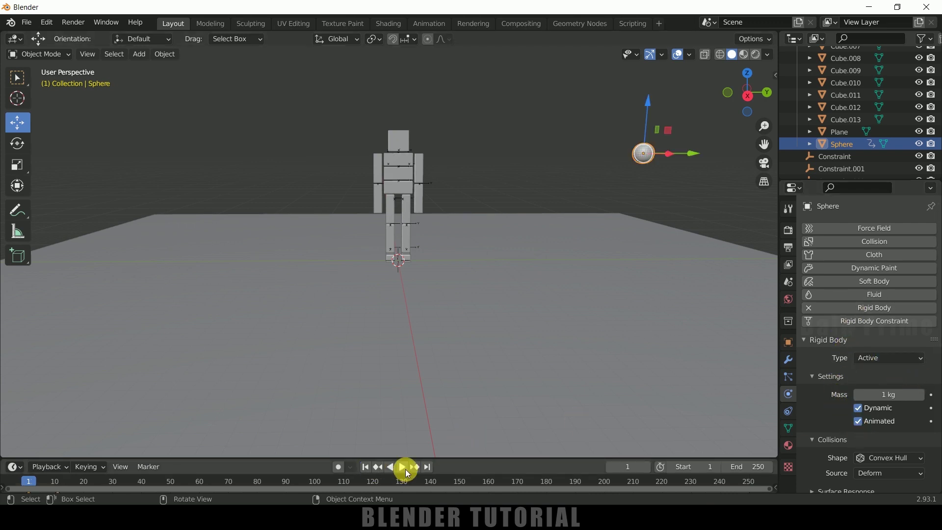
{"action": "left_click", "coordinate": [405, 469]}
{"action": "left_click", "coordinate": [403, 468]}
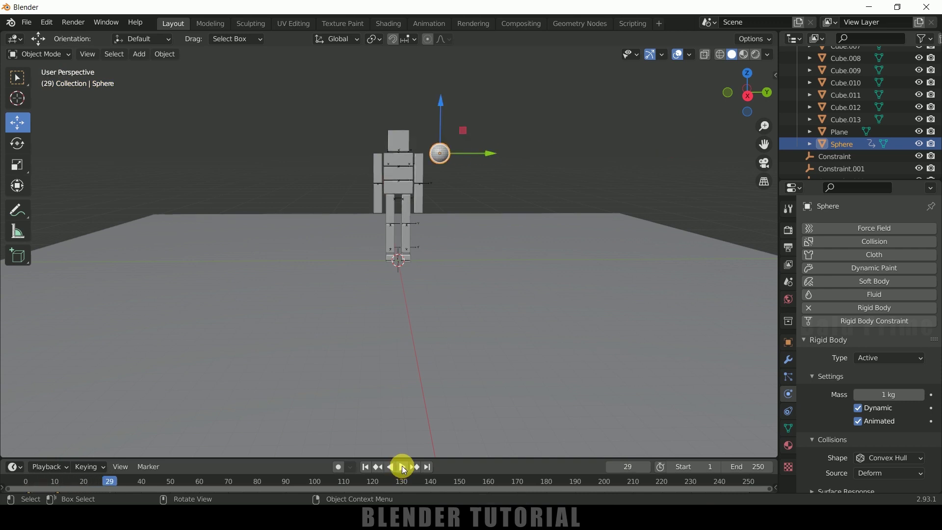
{"action": "left_click", "coordinate": [434, 464]}
{"action": "left_click_drag", "start_coordinate": [118, 481], "coordinate": [58, 487]}
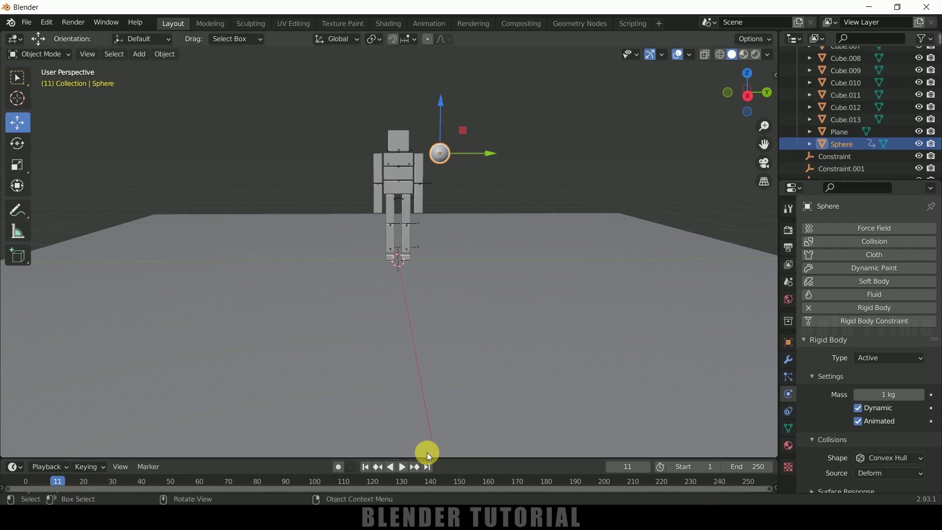
Keyframe the sphere's Animated checkbox ticked at frame 9 and unticked at frame 10.
{"action": "left_click_drag", "start_coordinate": [343, 458], "coordinate": [323, 351]}
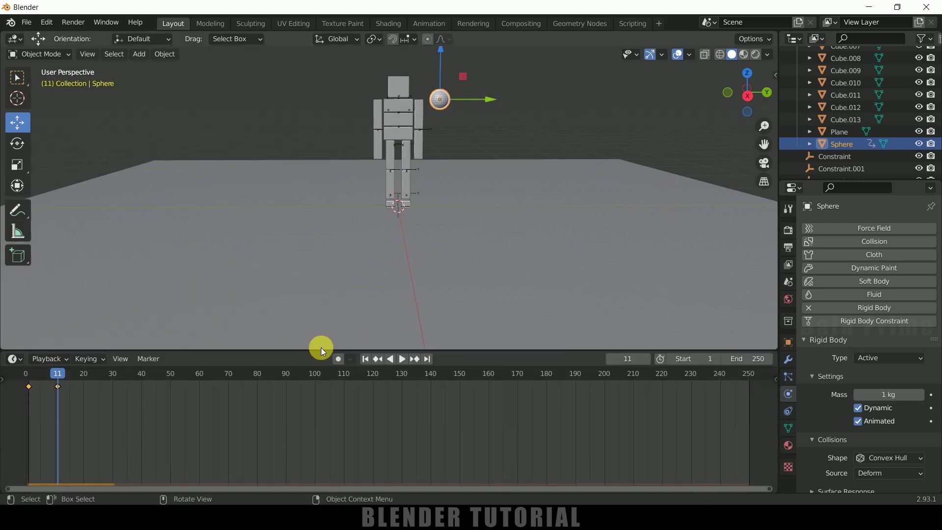
{"action": "key", "text": "i"}
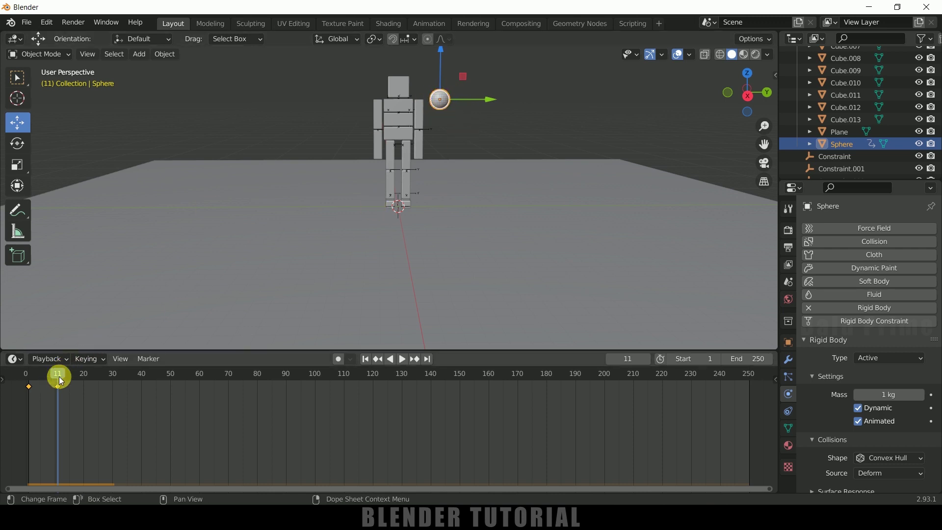
{"action": "left_click_drag", "start_coordinate": [58, 375], "coordinate": [51, 376]}
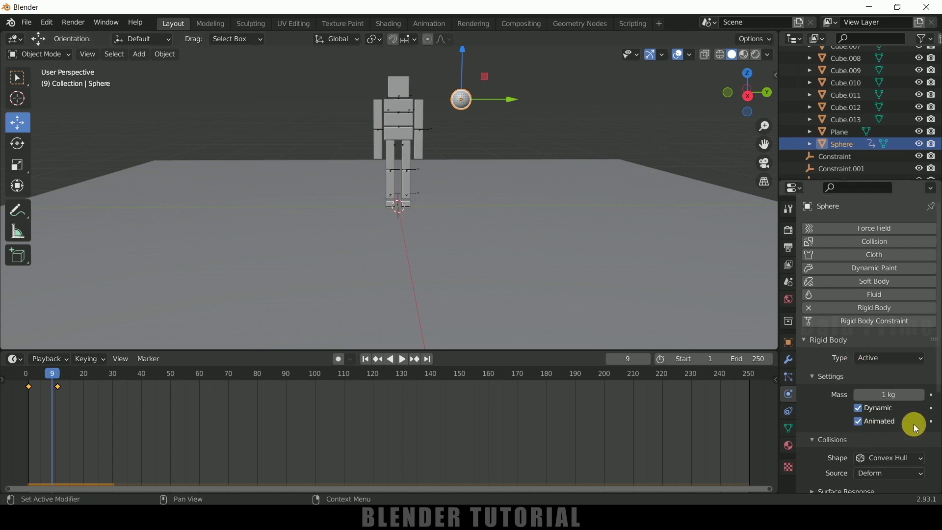
{"action": "left_click", "coordinate": [932, 421]}
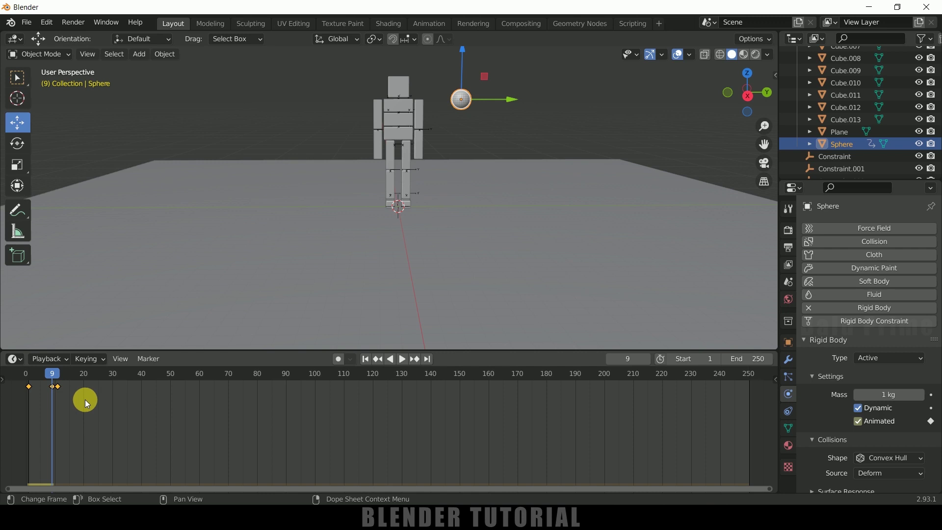
{"action": "key", "text": "Right"}
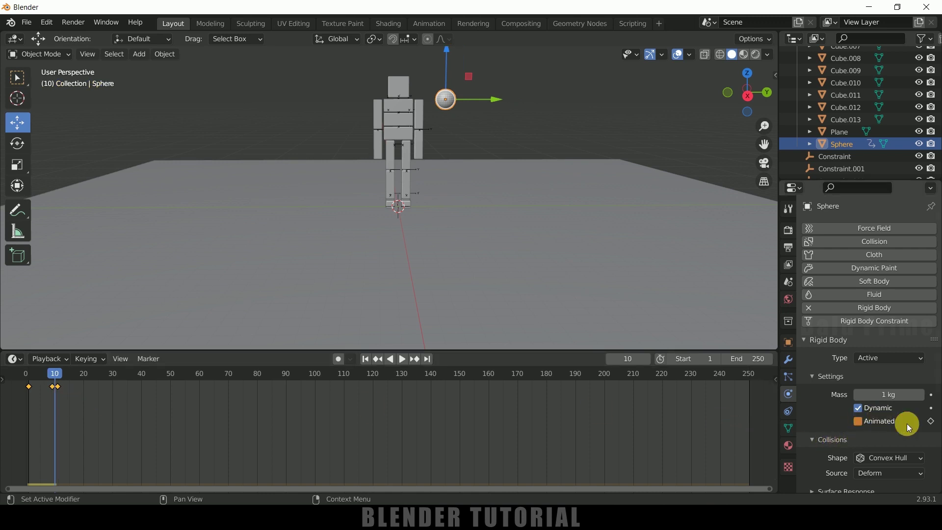
{"action": "left_click", "coordinate": [930, 421]}
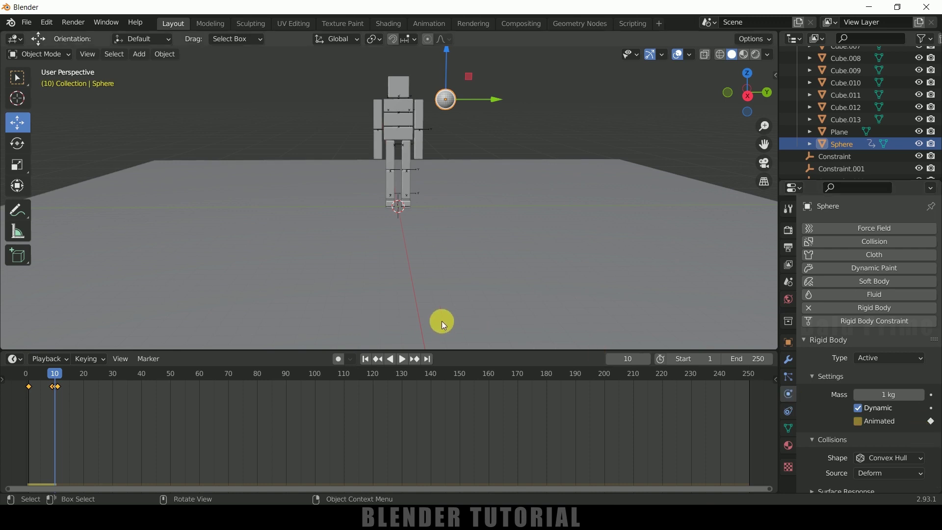
{"action": "left_click_drag", "start_coordinate": [490, 352], "coordinate": [486, 425]}
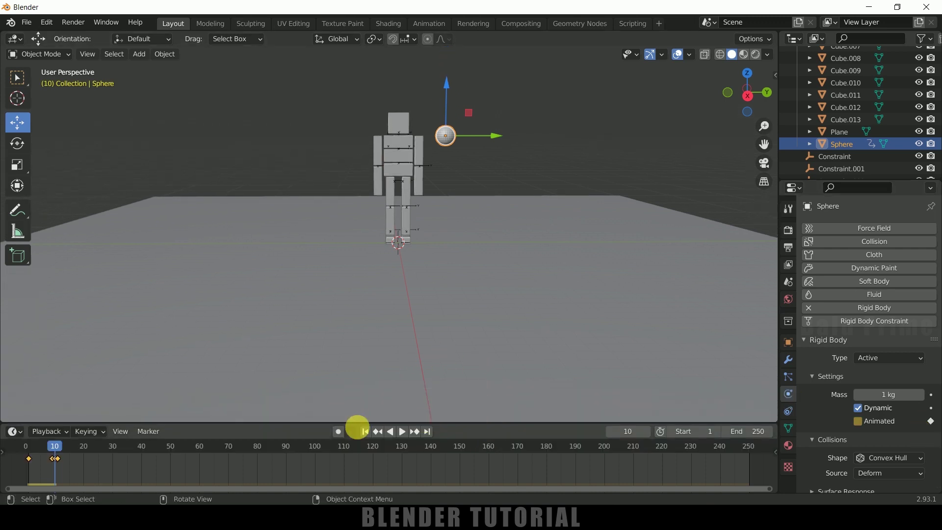
Play the simulation from frame 1 to check the sphere's current impact.
{"action": "left_click", "coordinate": [367, 432]}
{"action": "left_click", "coordinate": [402, 433]}
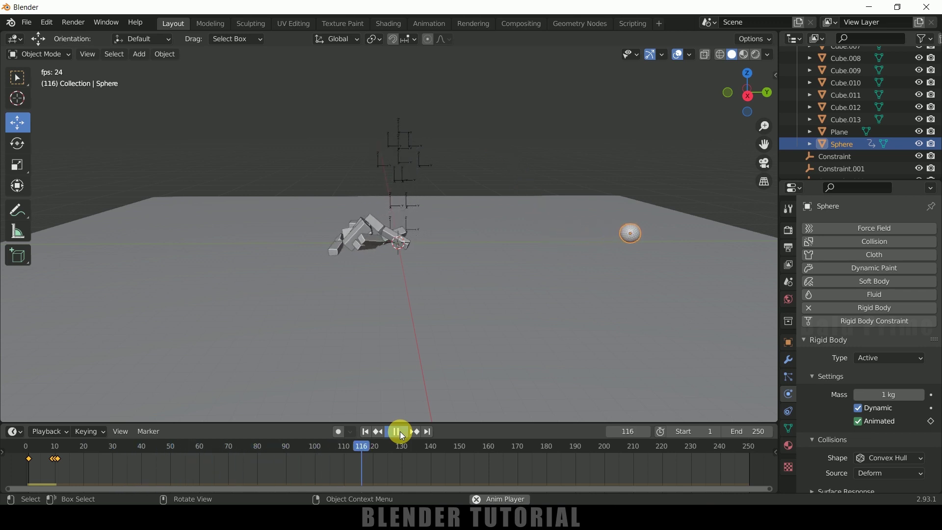
{"action": "left_click", "coordinate": [399, 432]}
{"action": "left_click", "coordinate": [366, 431]}
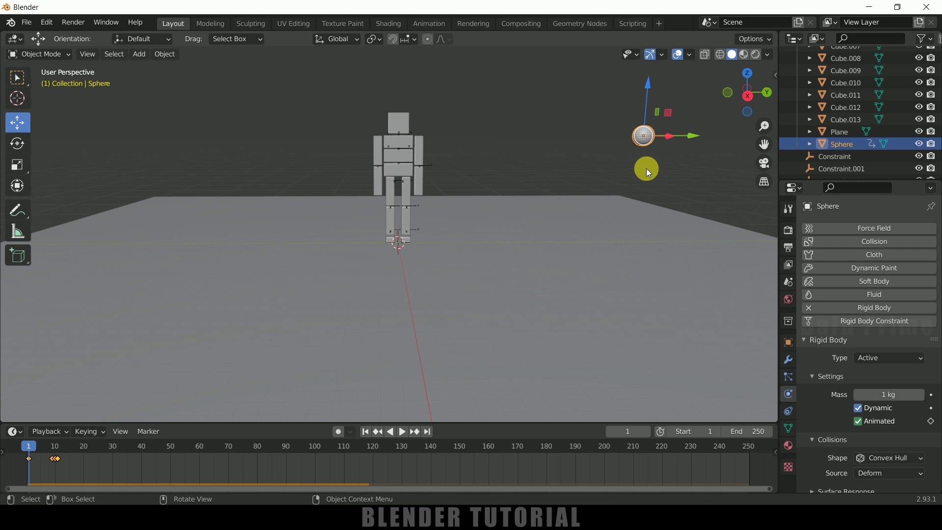
Set the sphere's rigid-body mass to 100 kg.
{"action": "left_click", "coordinate": [886, 396]}
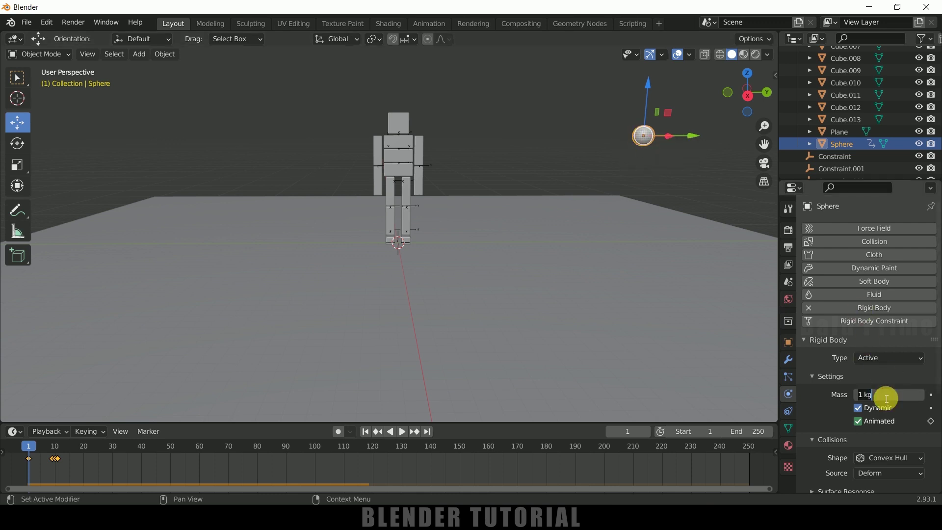
{"action": "type", "text": "100"}
{"action": "key", "text": "Return"}
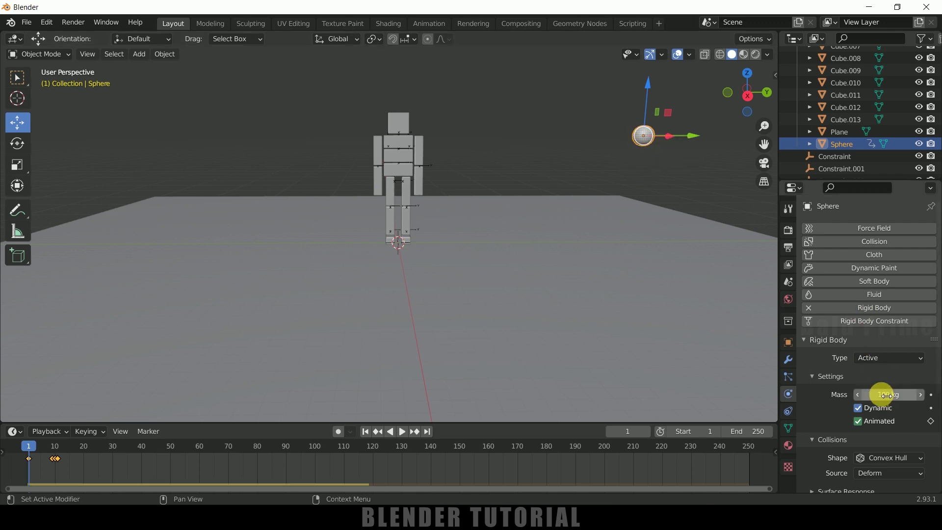
Replay the simulation from frame 1 several times to watch the sphere knock the figure onto the ground.
{"action": "left_click", "coordinate": [402, 433]}
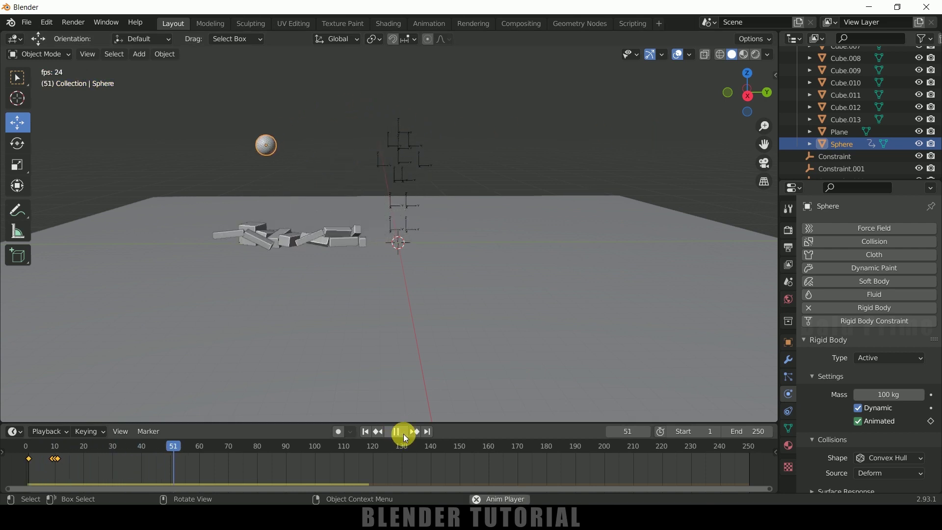
{"action": "left_click", "coordinate": [403, 434]}
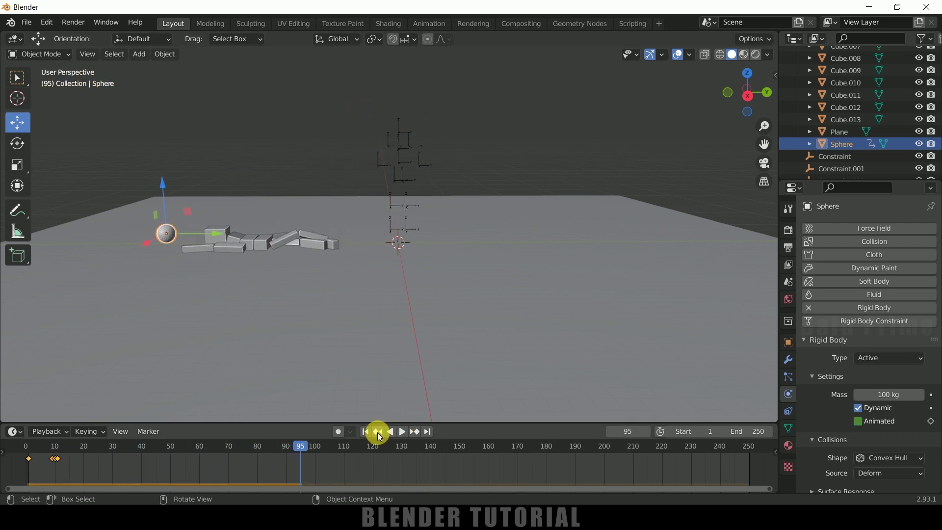
{"action": "left_click", "coordinate": [369, 432]}
{"action": "left_click", "coordinate": [403, 432]}
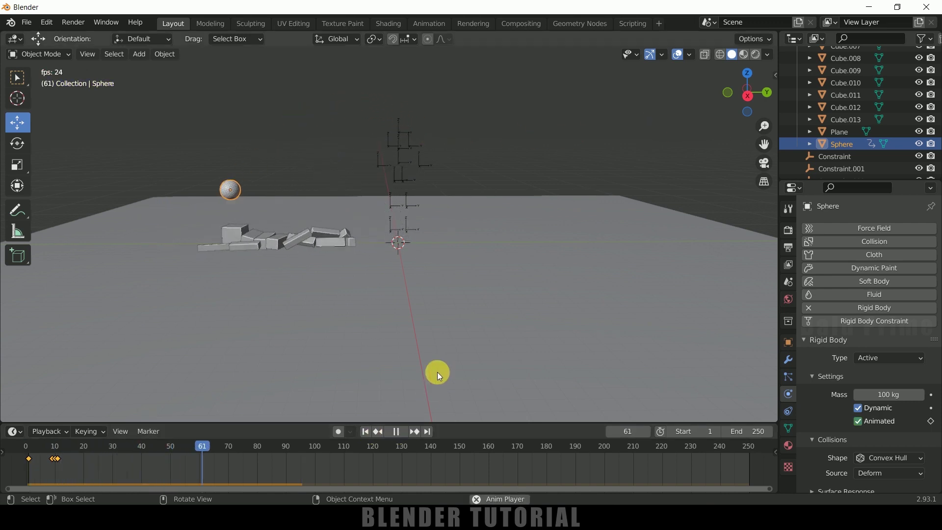
{"action": "left_click", "coordinate": [396, 433]}
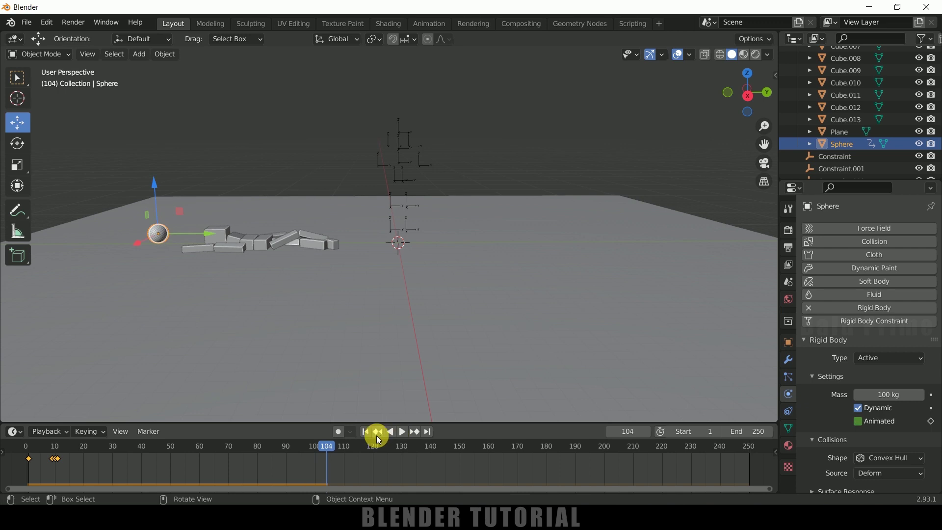
{"action": "left_click", "coordinate": [366, 432]}
{"action": "left_click", "coordinate": [401, 436]}
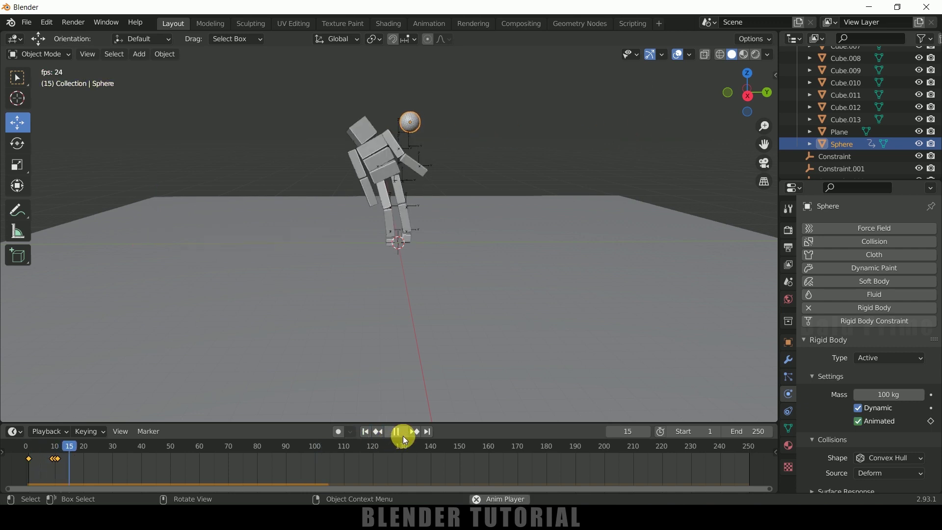
{"action": "left_click", "coordinate": [402, 436]}
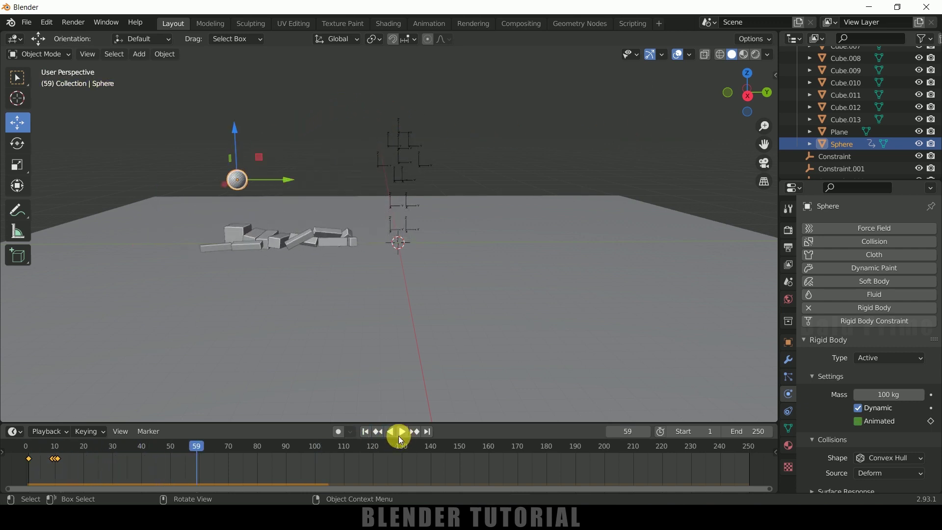
{"action": "left_click", "coordinate": [366, 433]}
{"action": "left_click", "coordinate": [403, 436]}
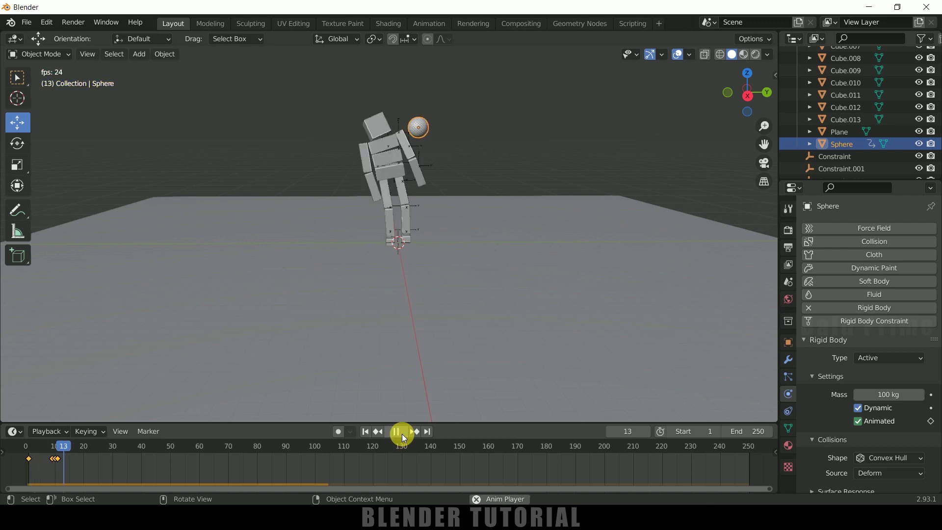
{"action": "left_click", "coordinate": [395, 436]}
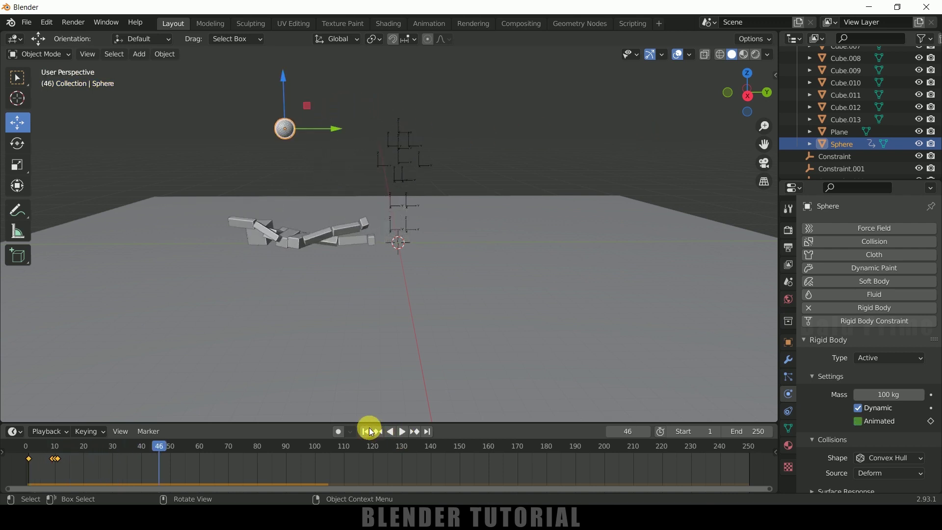
{"action": "left_click", "coordinate": [369, 430]}
{"action": "left_click", "coordinate": [405, 430]}
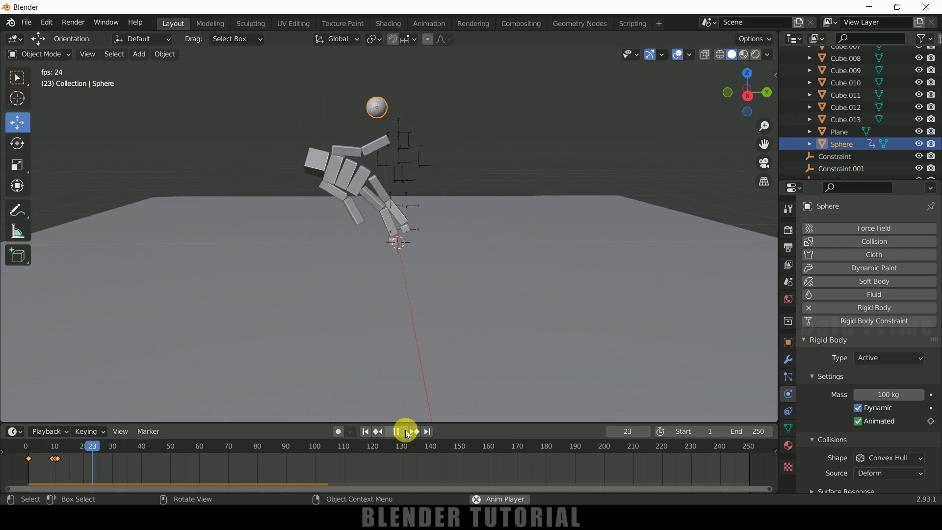